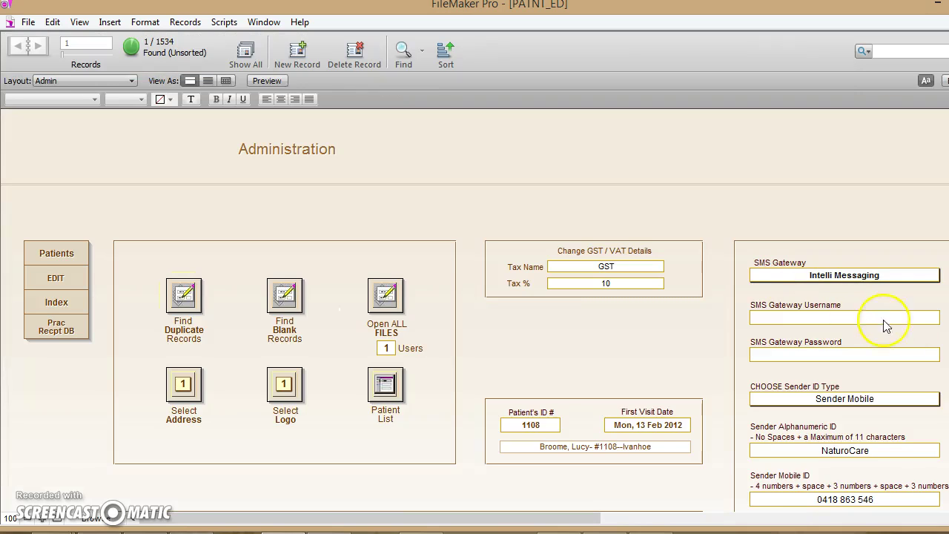
Open the SMS provider's registration page from the Administration layout and look over its user and organization fields
scroll(845, 319, "down", 3)
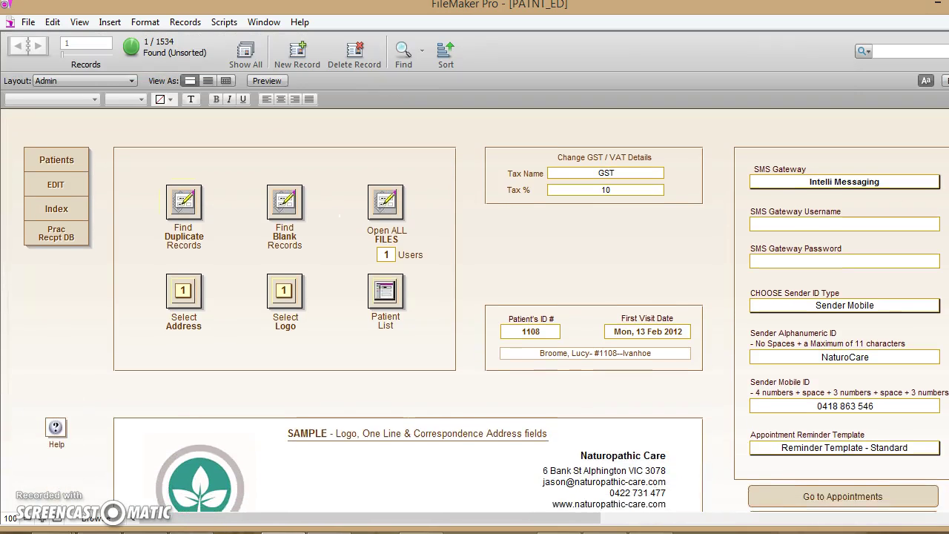
scroll(486, 326, "up", 1)
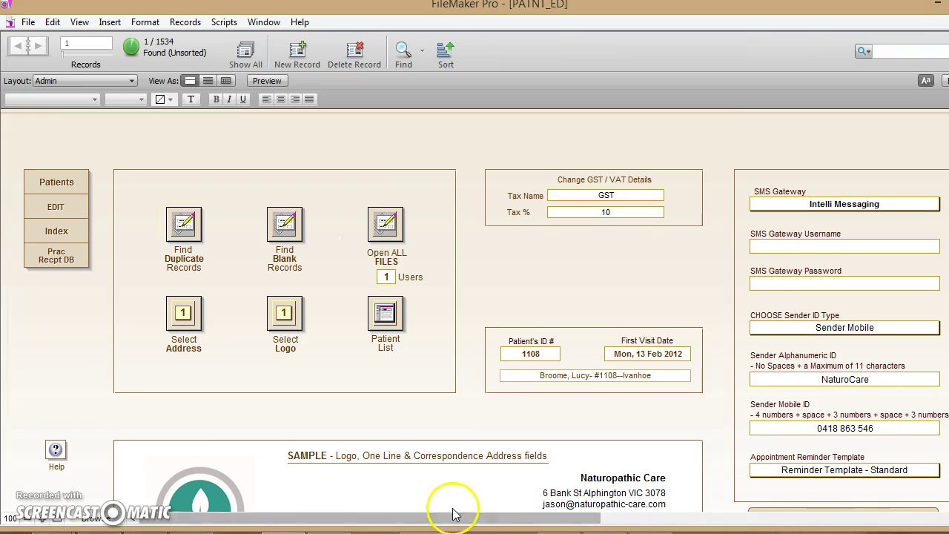
left_click_drag(458, 521, 519, 523)
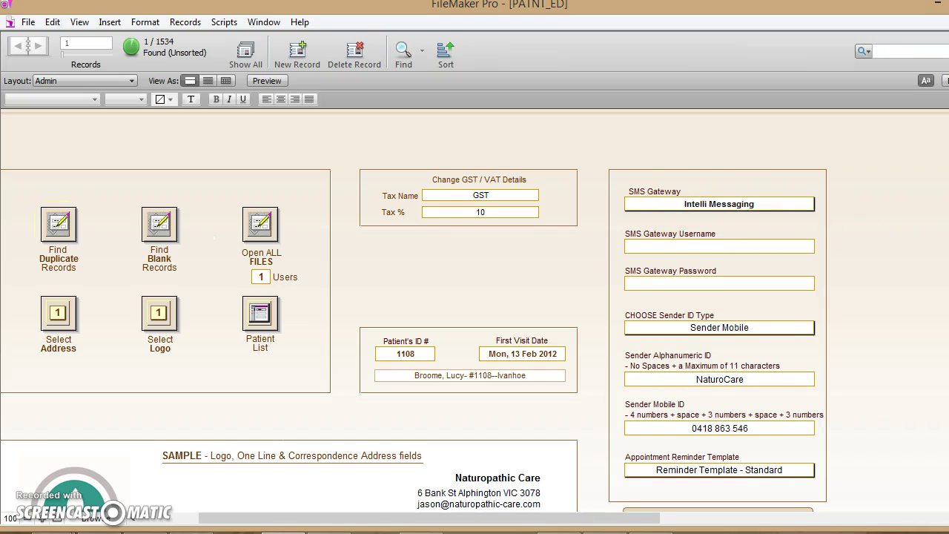
scroll(475, 311, "down", 1)
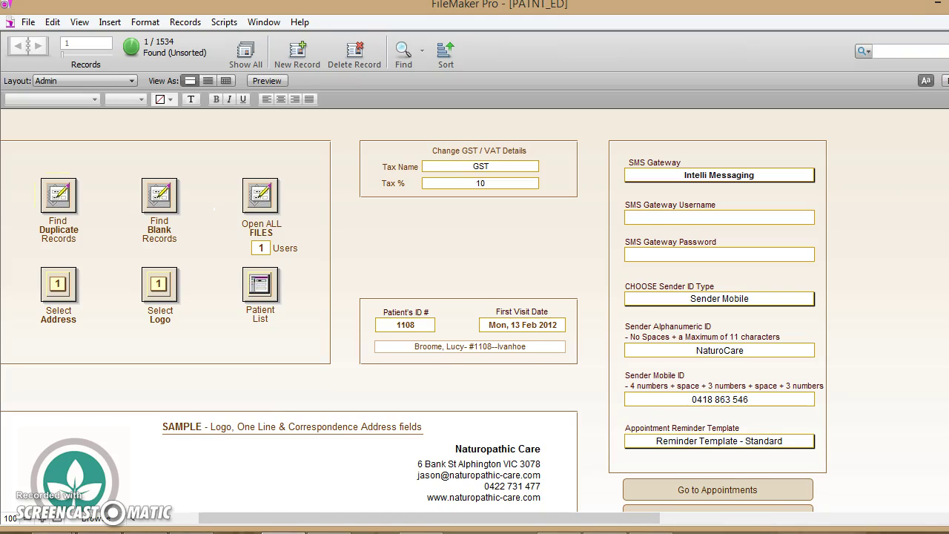
scroll(414, 303, "down", 3)
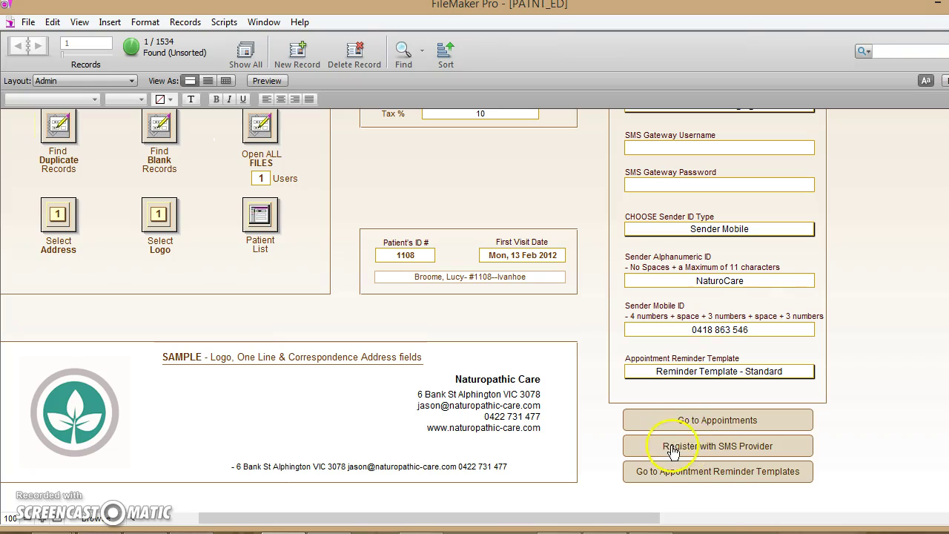
left_click(730, 454)
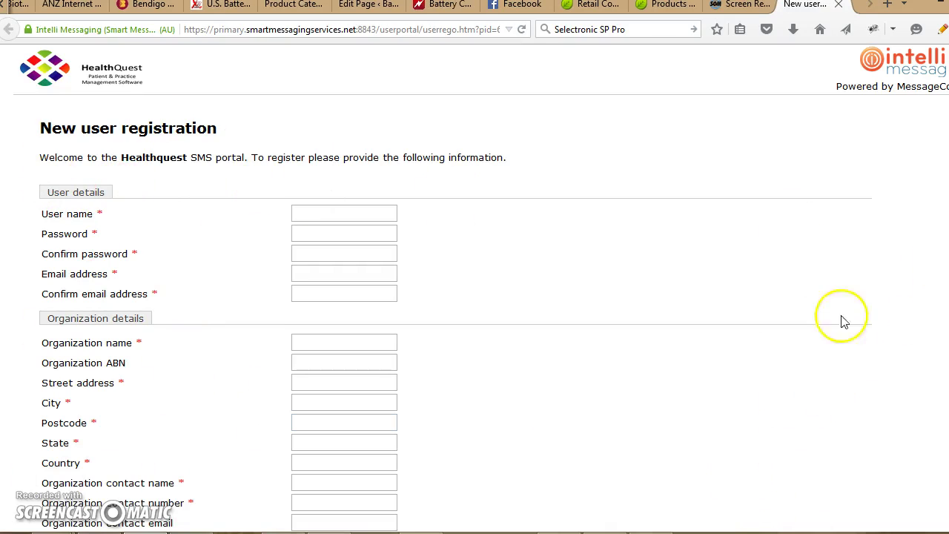
scroll(474, 296, "down", 2)
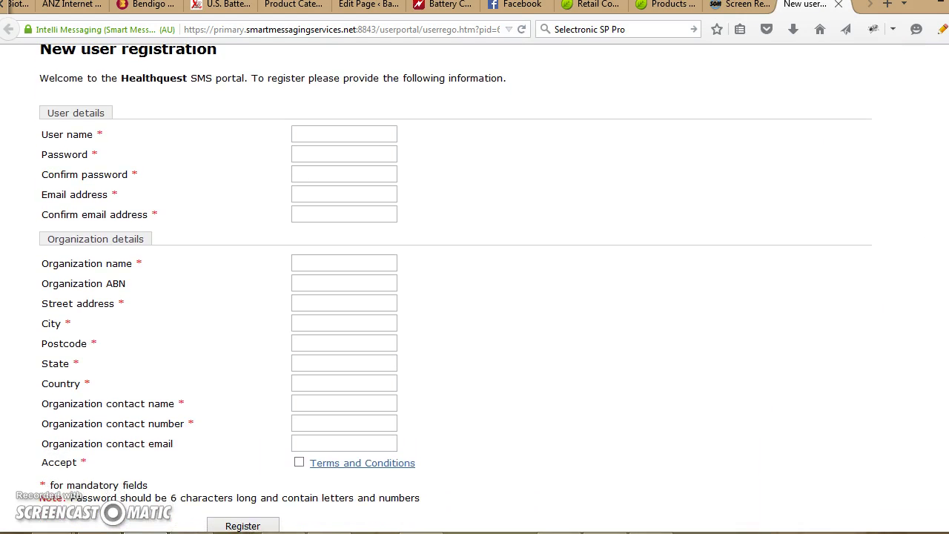
scroll(883, 208, "up", 2)
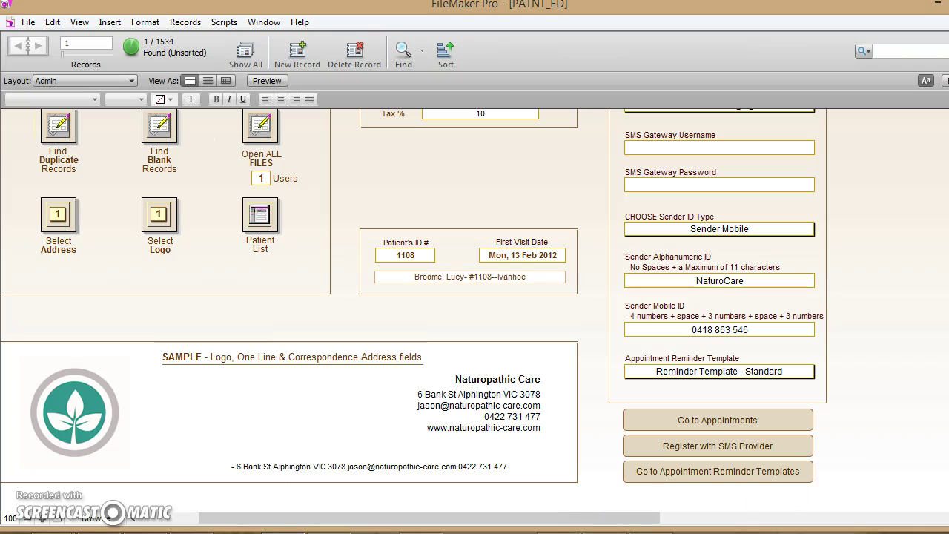
Return to the Administration layout in FileMaker Pro and set the SMS Gateway Username to naturocare
scroll(414, 301, "up", 2)
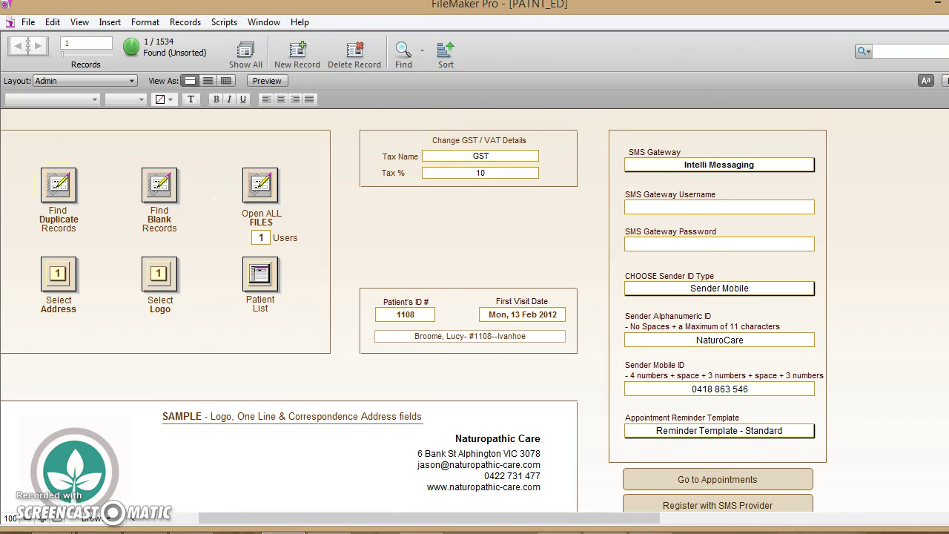
scroll(414, 322, "up", 2)
scroll(414, 322, "down", 4)
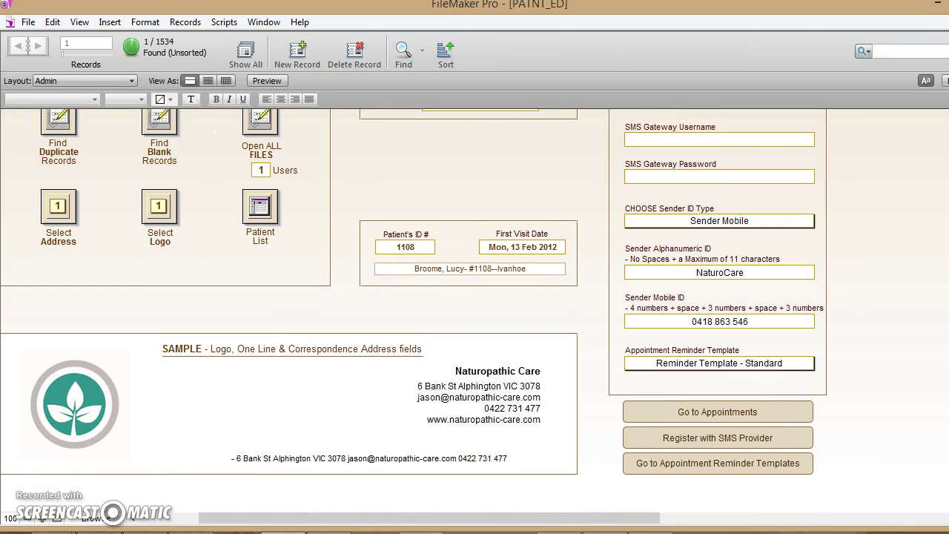
scroll(414, 322, "down", 1)
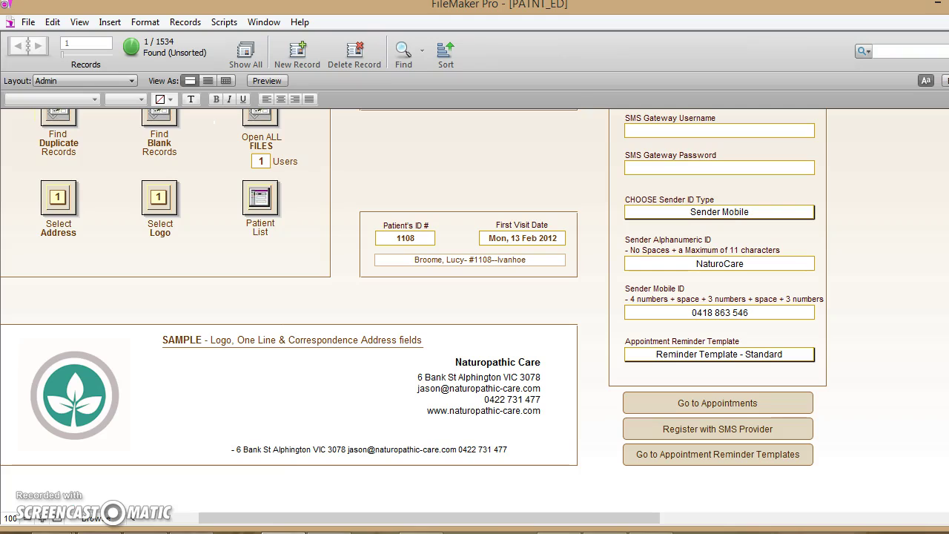
scroll(751, 254, "up", 3)
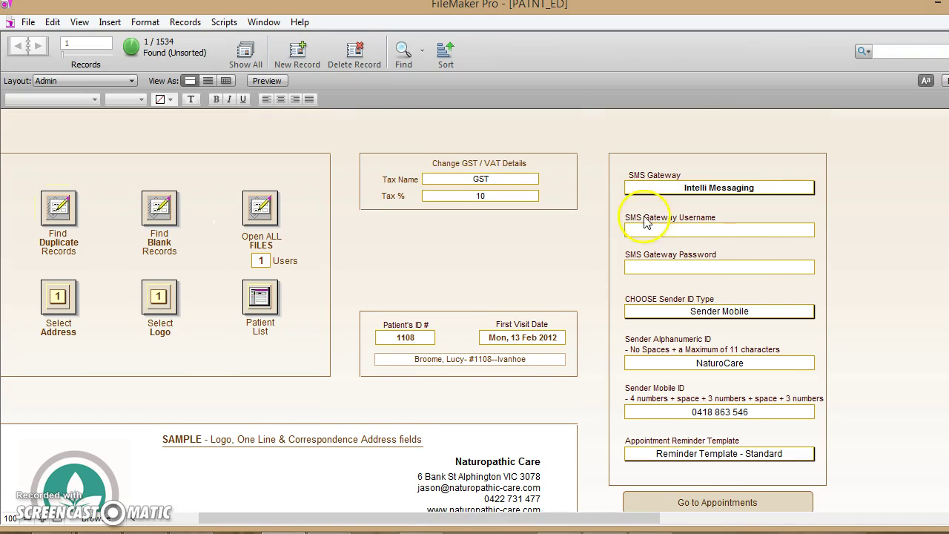
left_click(684, 268)
left_click(693, 230)
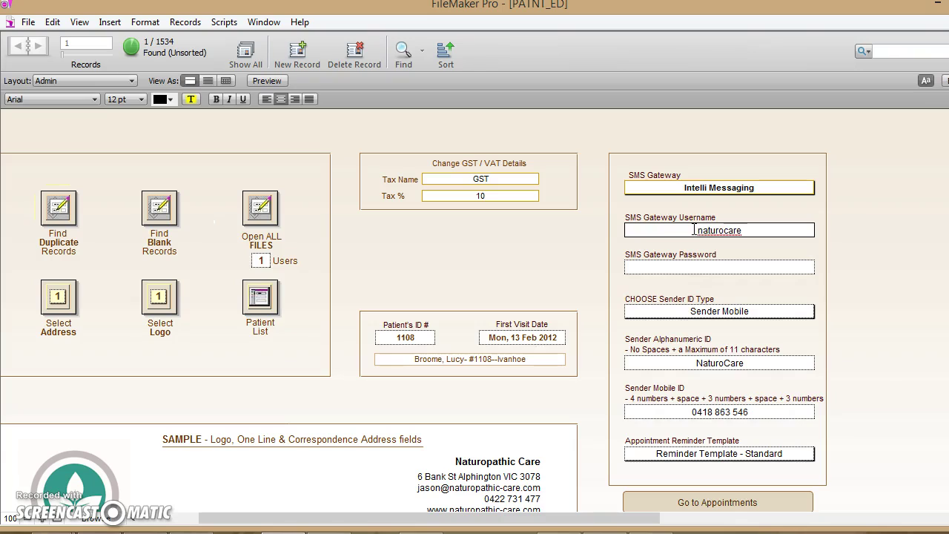
left_click(696, 267)
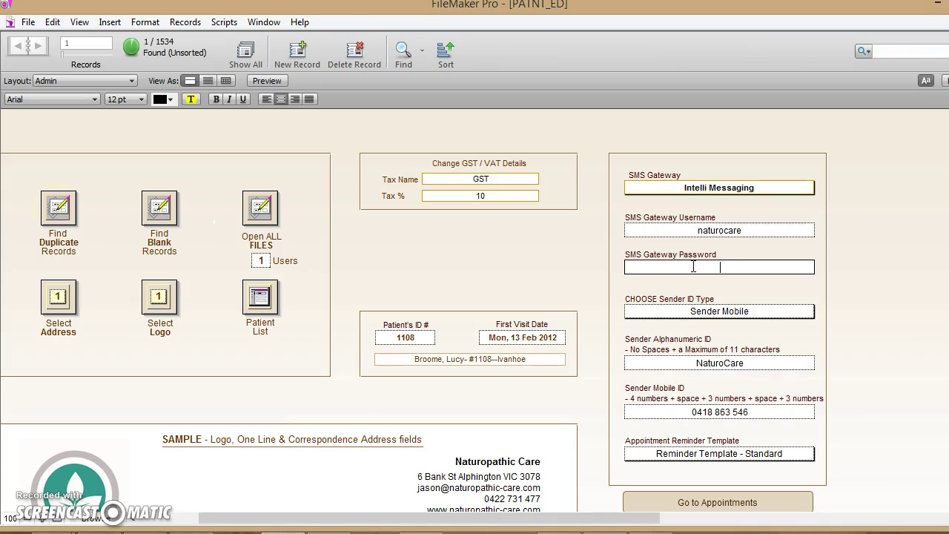
left_click(747, 231)
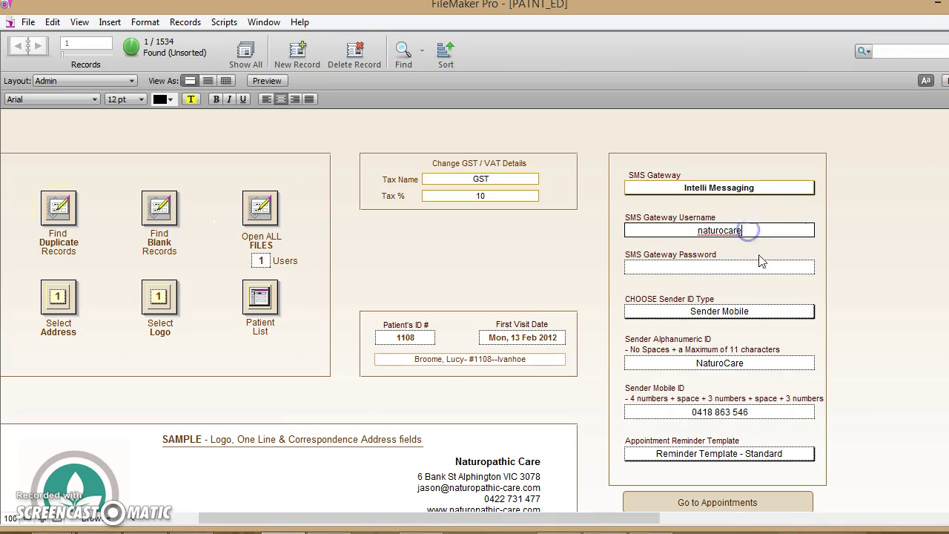
Check the available Sender ID types and the format of the Sender Mobile ID entry
left_click(742, 317)
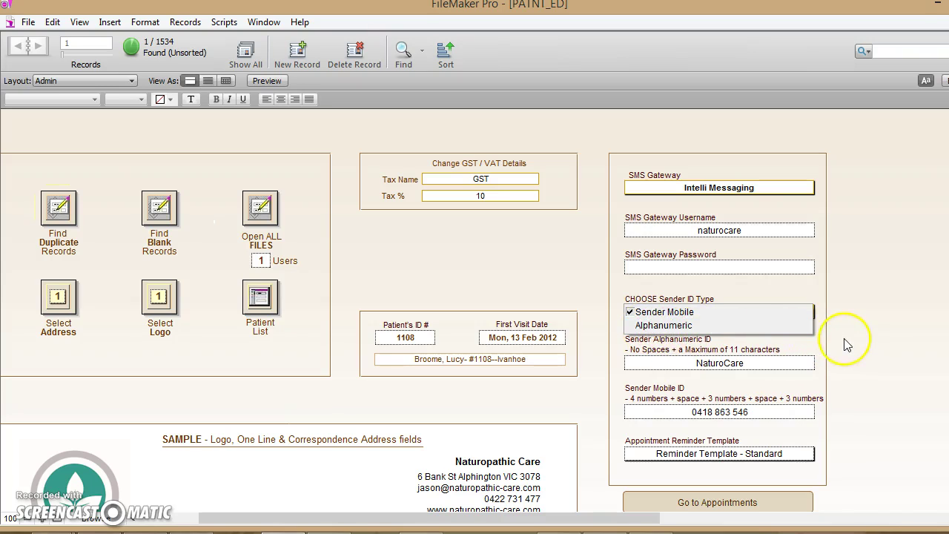
left_click(870, 340)
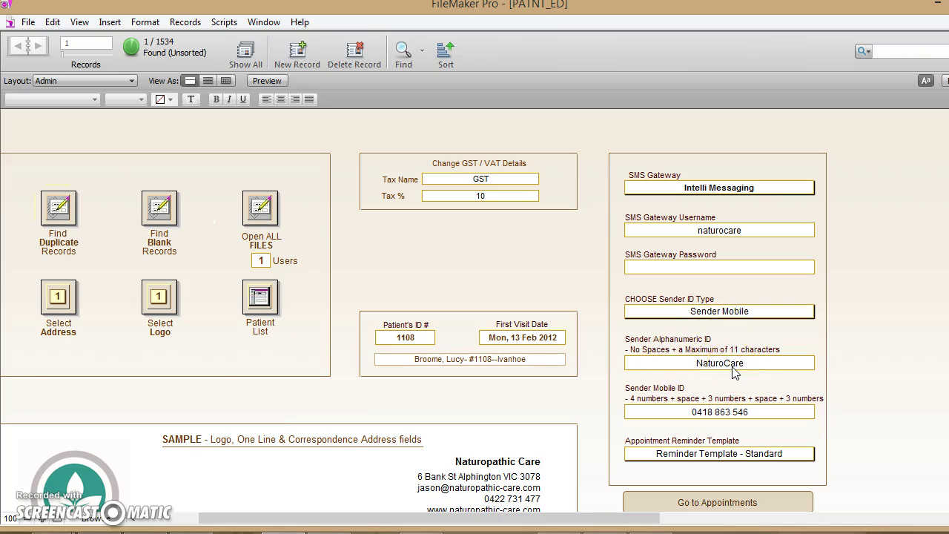
left_click(709, 417)
left_click(750, 409)
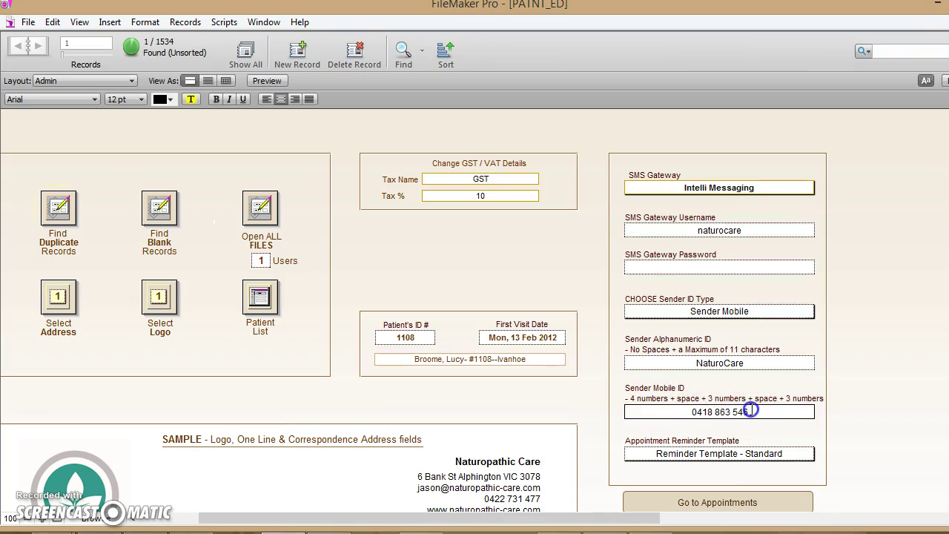
Choose Reminder Template - Standard as the appointment reminder template and go to the appointment reminder templates
left_click(726, 457)
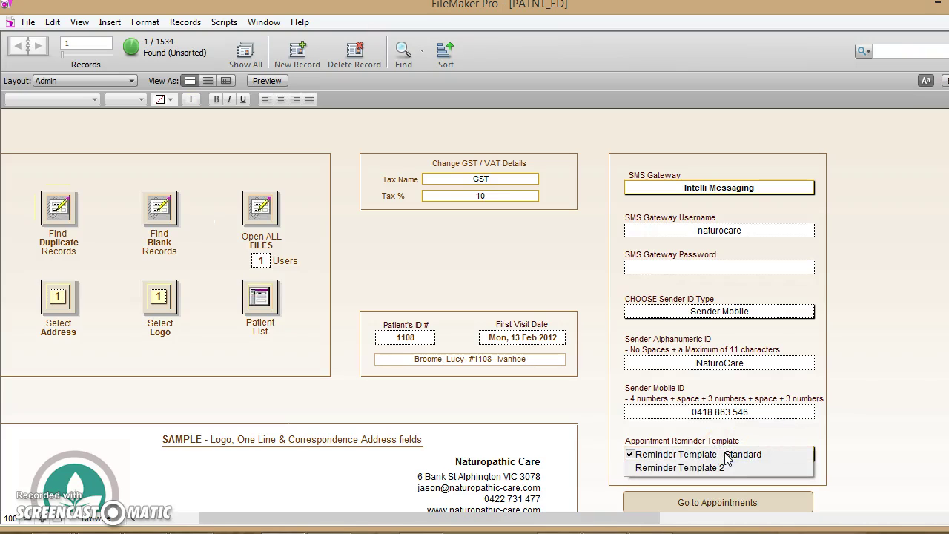
left_click(725, 454)
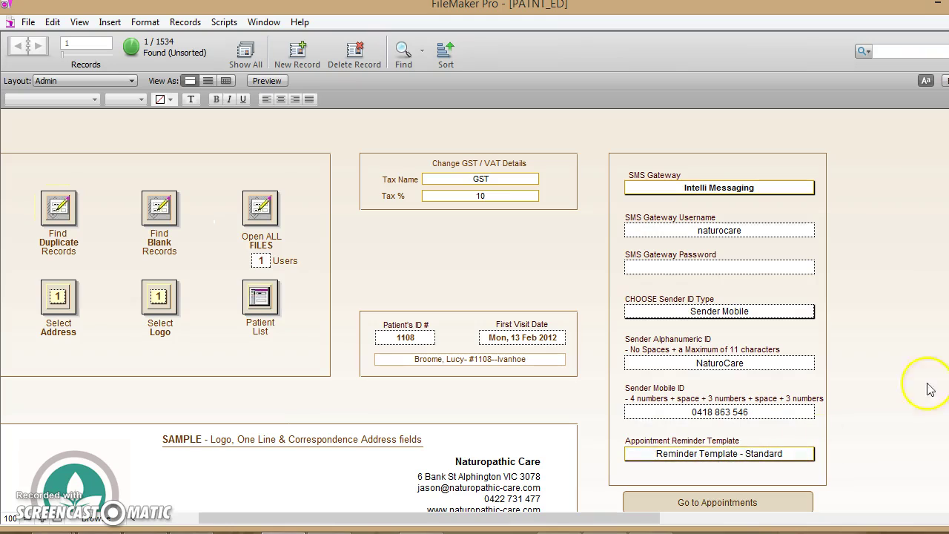
scroll(413, 321, "down", 3)
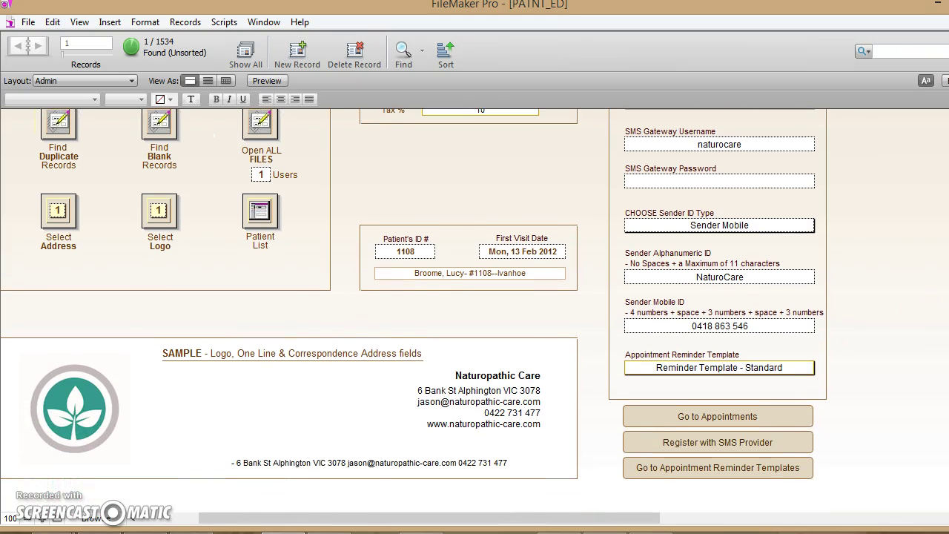
left_click(718, 472)
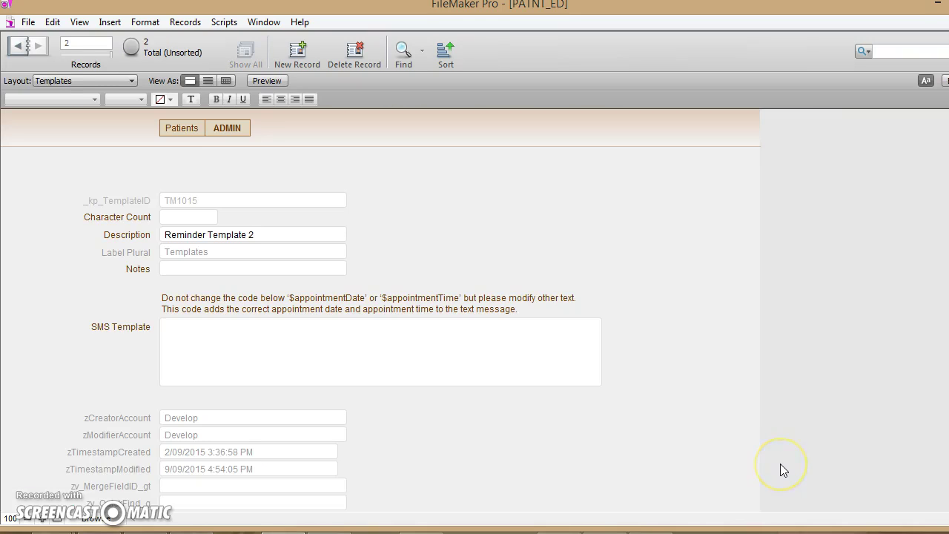
Examine the SMS Template text in Reminder Template 2 and in Reminder Template - Standard, ending on Reminder Template 2
left_click(204, 330)
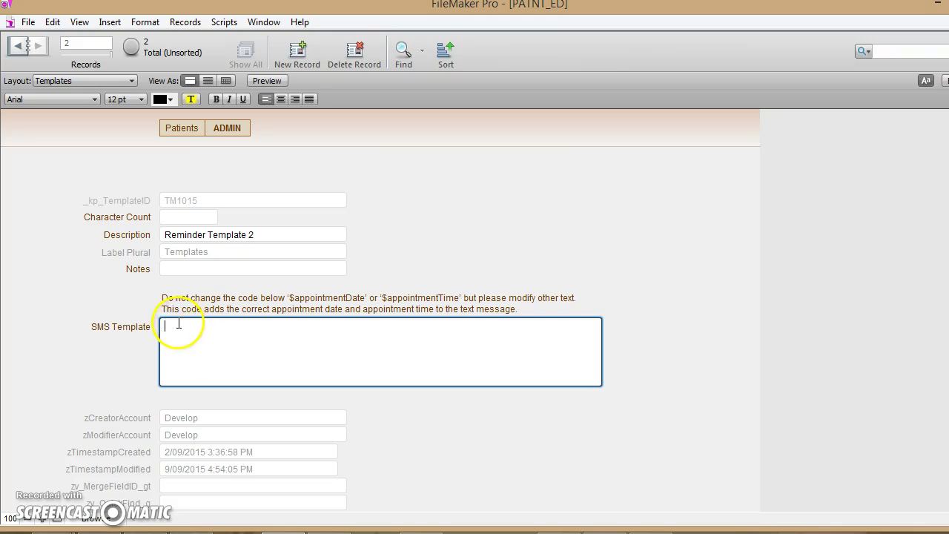
left_click(304, 298)
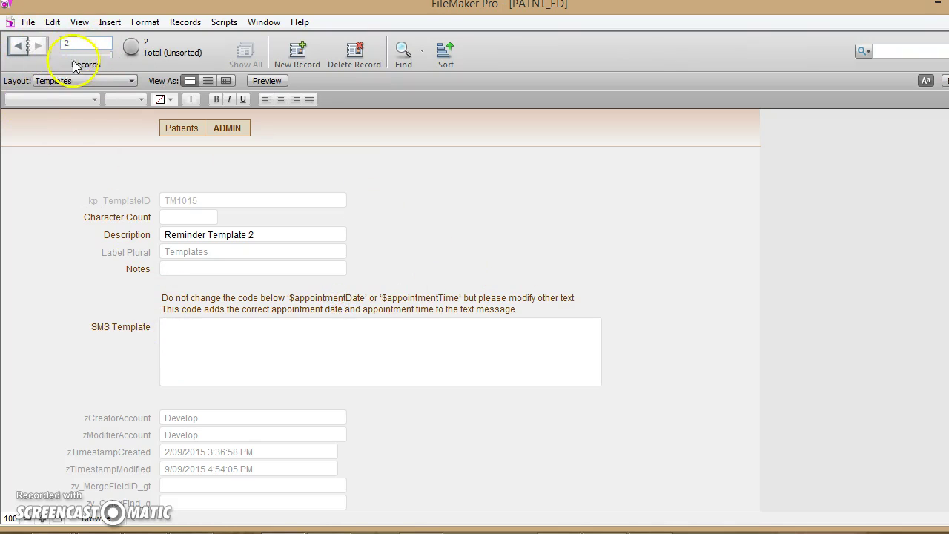
left_click(20, 46)
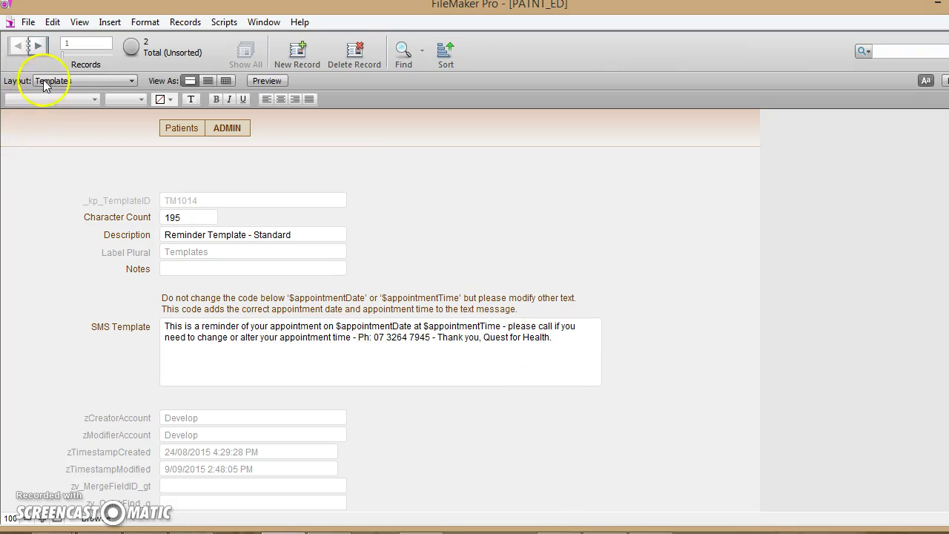
left_click(327, 320)
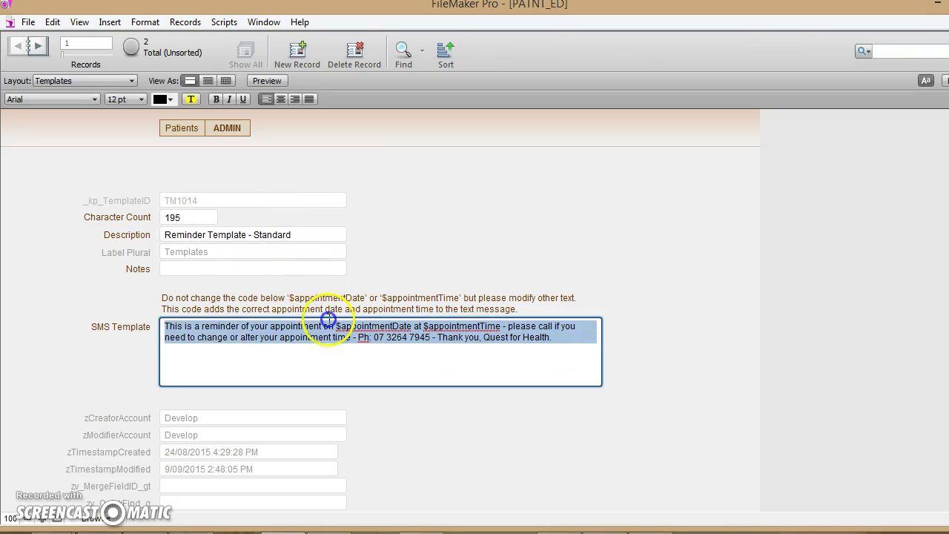
left_click(38, 46)
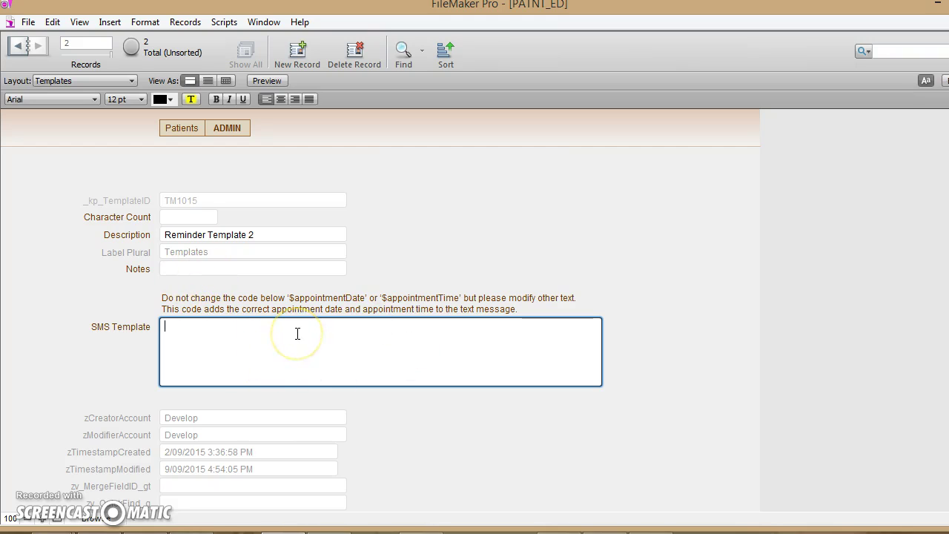
Change the description of the second template record to "Reminder Template new"
left_click(255, 235)
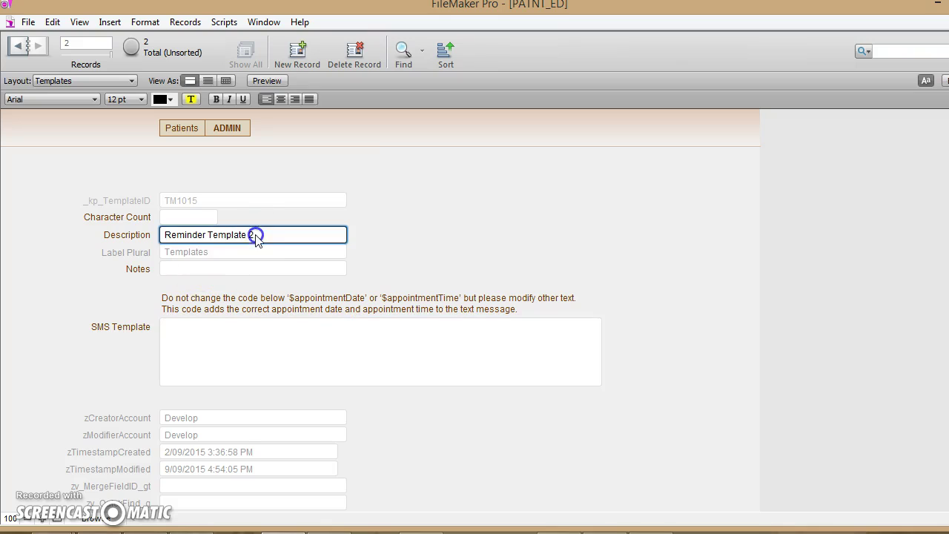
left_click_drag(256, 235, 251, 235)
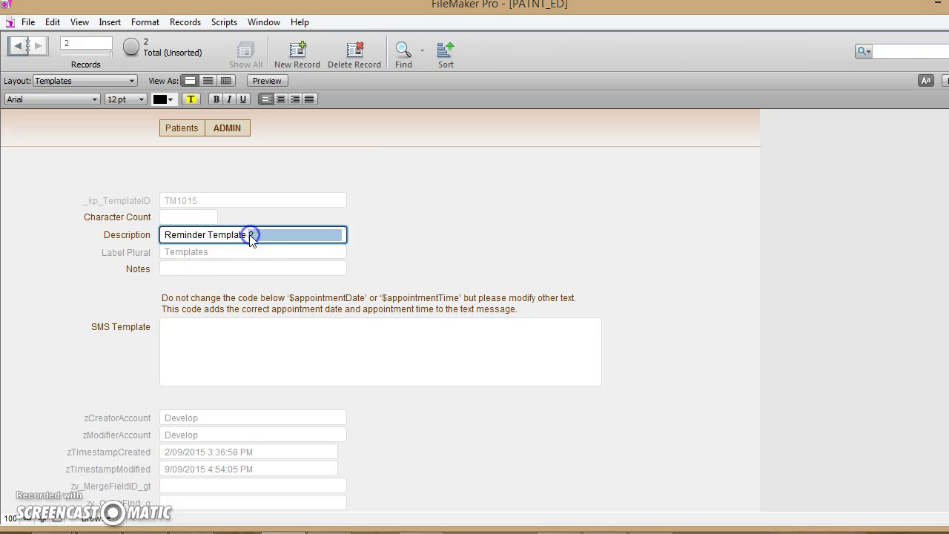
type("re")
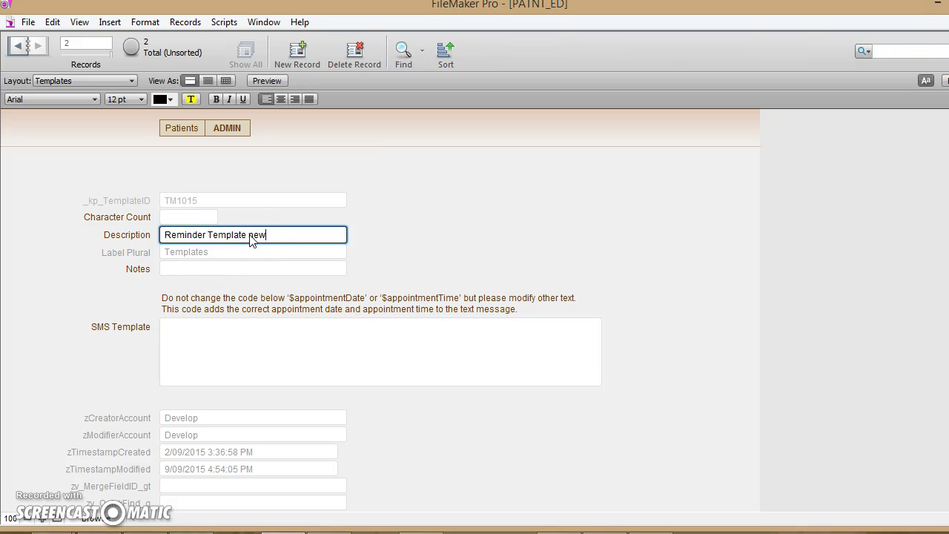
Copy the SMS Template text from Reminder Template - Standard into the SMS Template field of Reminder Template new
left_click(17, 46)
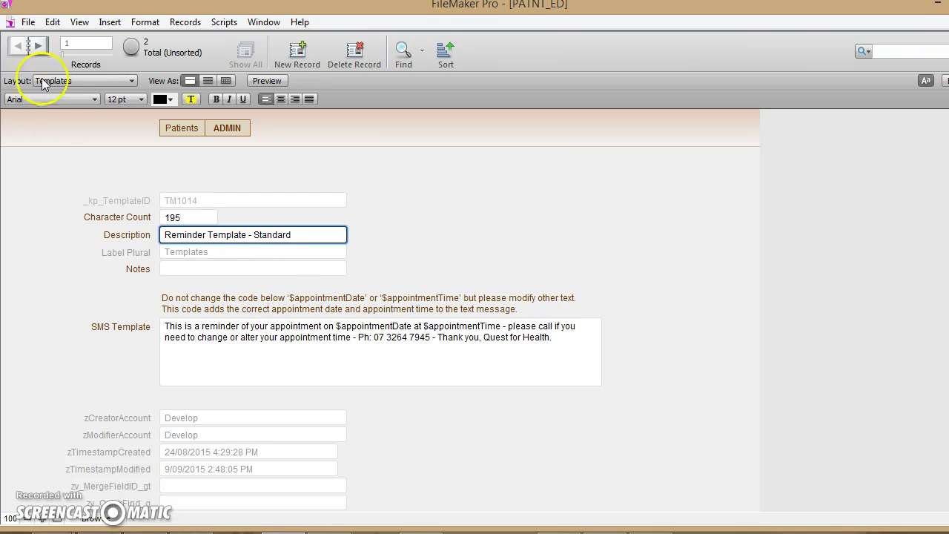
left_click_drag(555, 339, 51, 330)
key("ctrl+c")
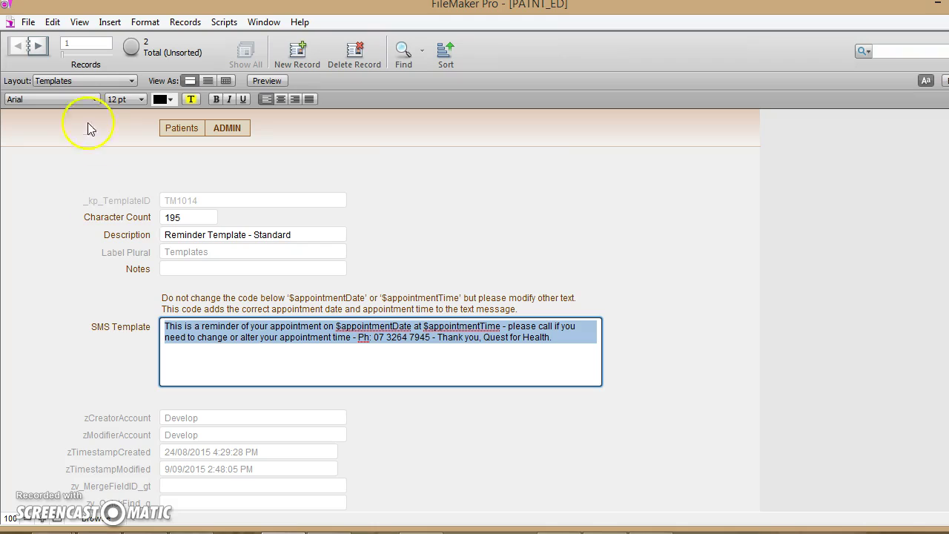
left_click(37, 46)
left_click(223, 349)
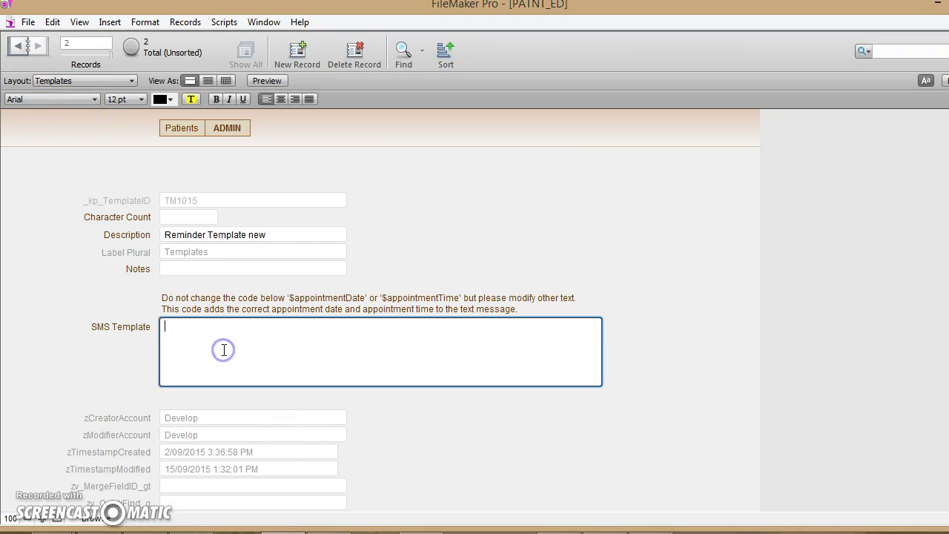
key("ctrl+v")
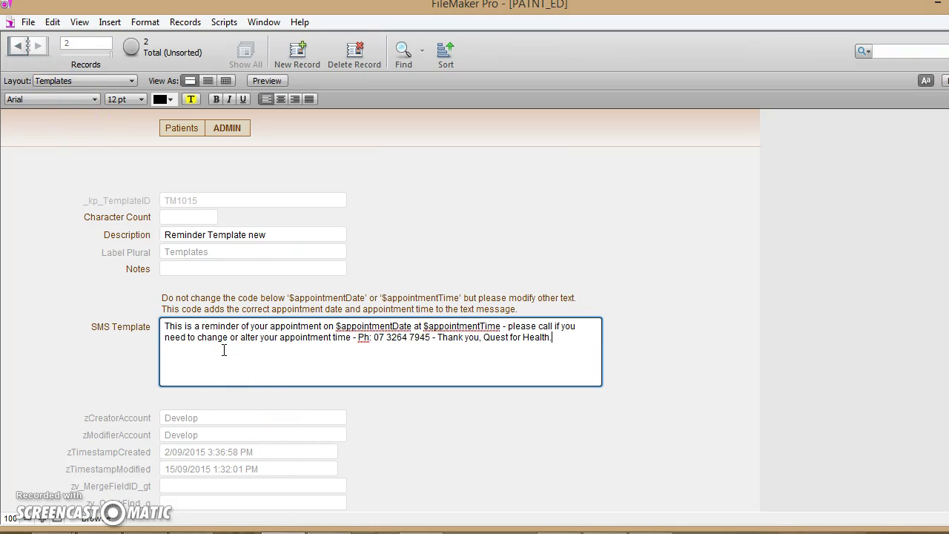
left_click(260, 337)
scroll(636, 375, "down", 3)
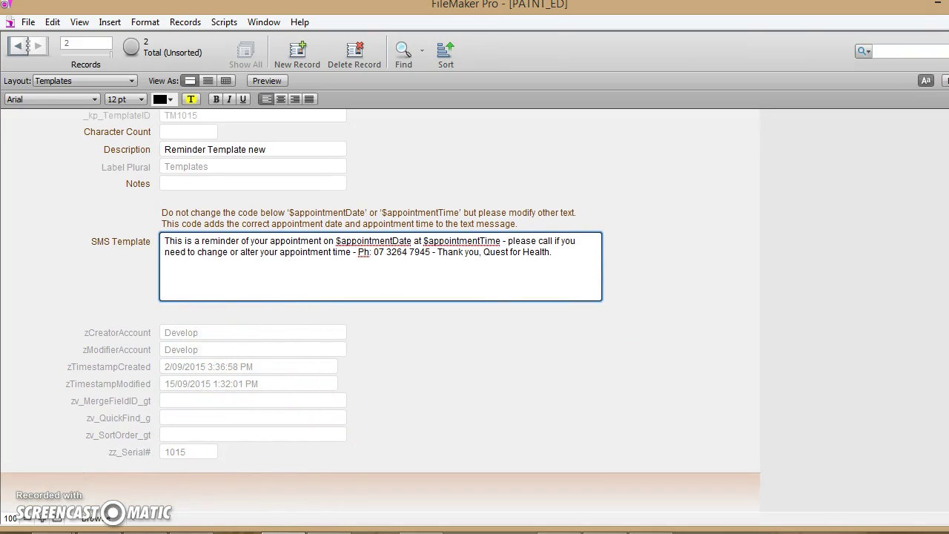
Return to the patient details, open the appointment calendar and show the appointments for Fri, 25 Sep 2015
scroll(380, 294, "up", 3)
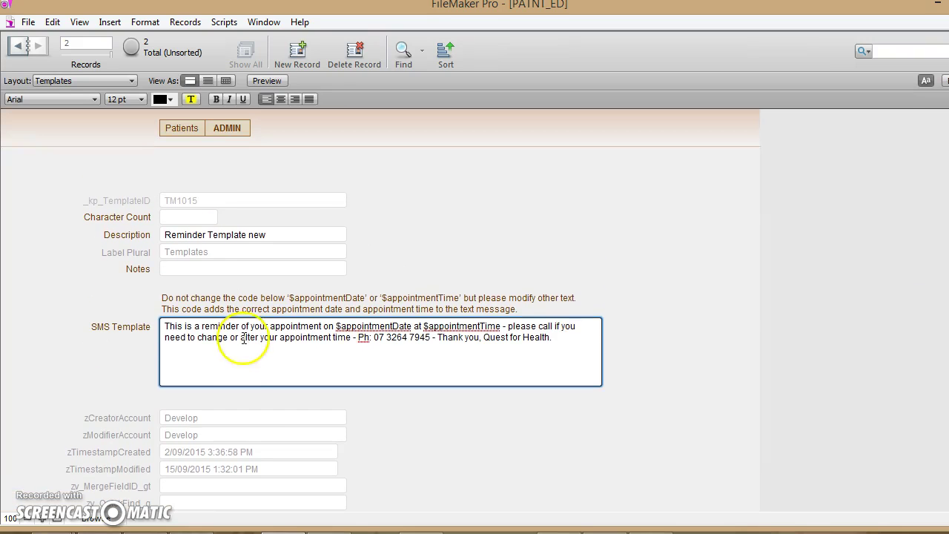
left_click(186, 134)
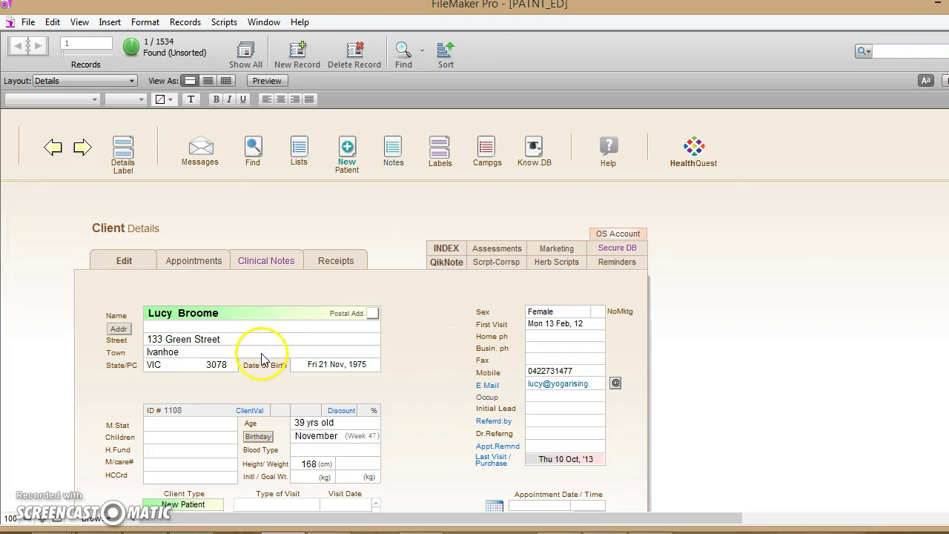
left_click(187, 263)
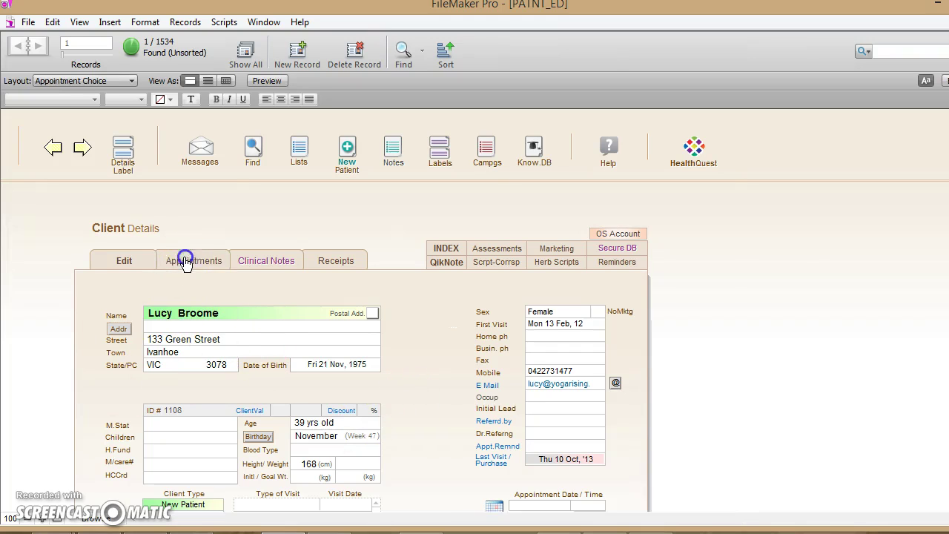
left_click(205, 348)
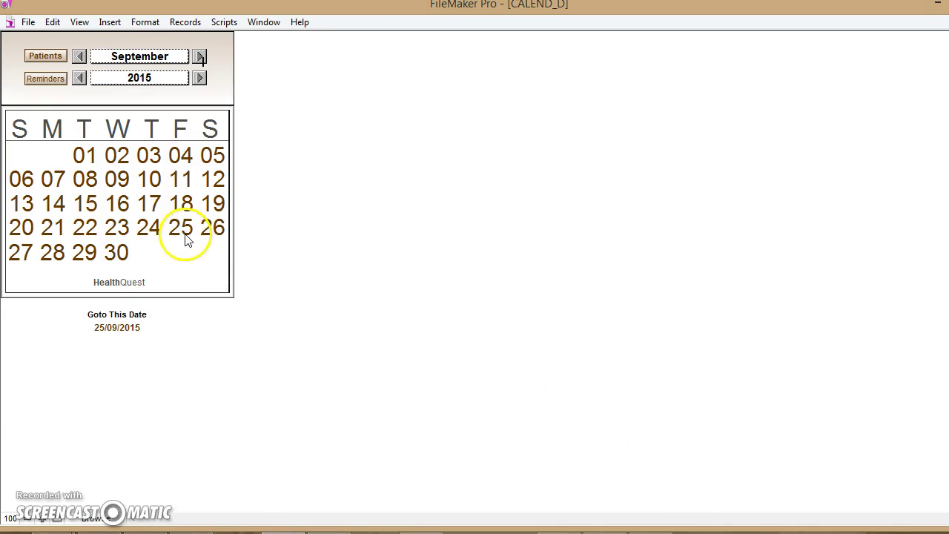
left_click(182, 228)
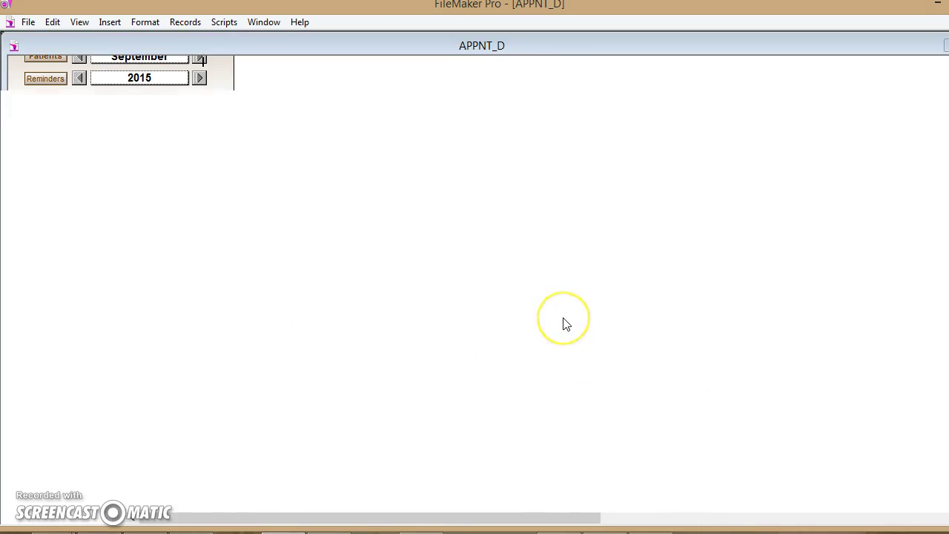
key("ctrl+Down")
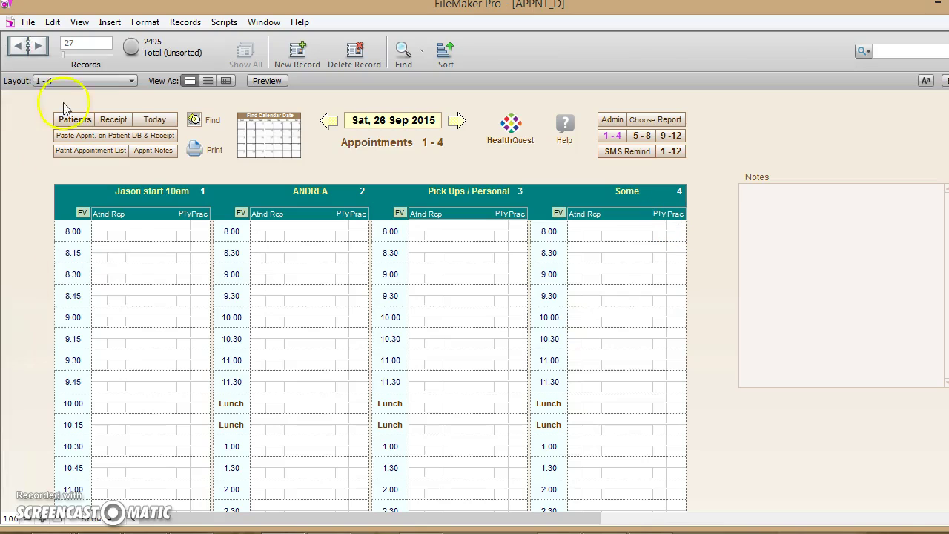
left_click(328, 120)
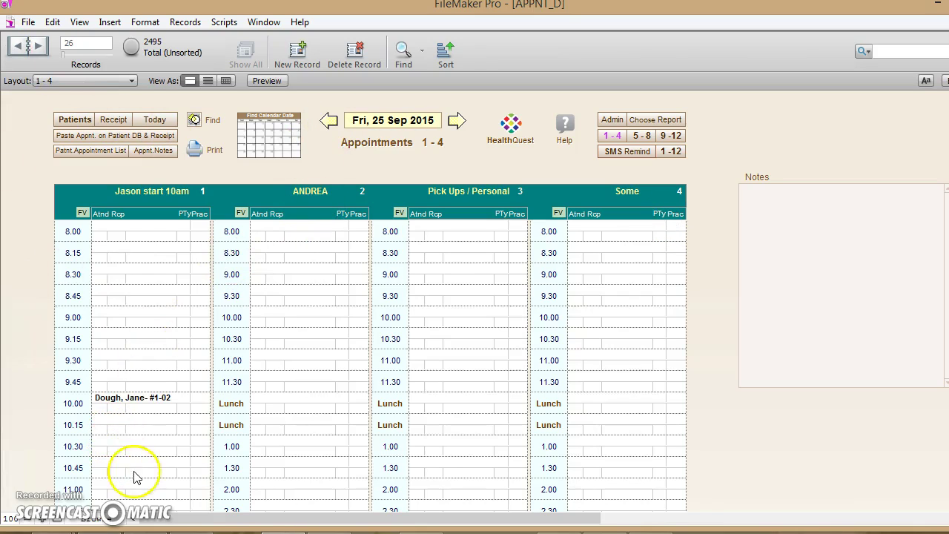
Book the patient whose details were just open into the 11.00 slot of appointment column 1
scroll(371, 303, "down", 5)
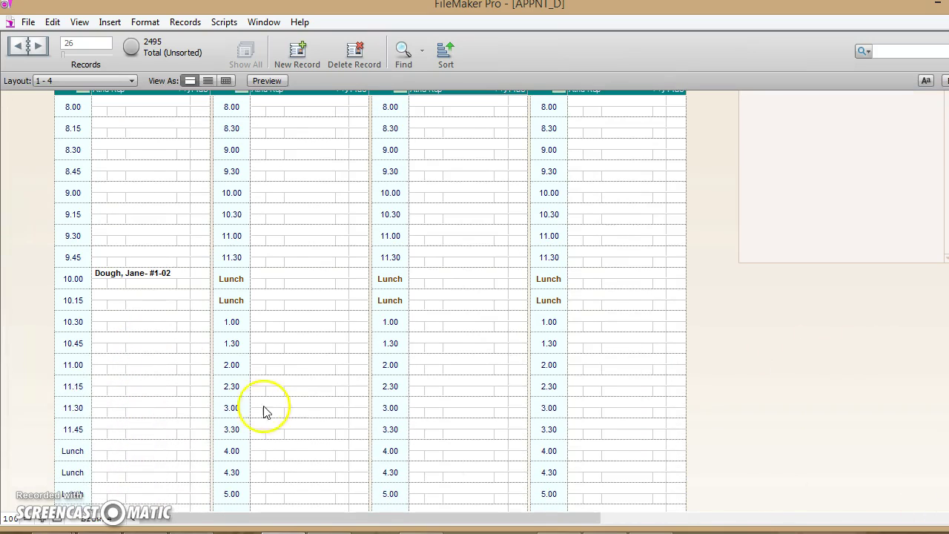
left_click(110, 360)
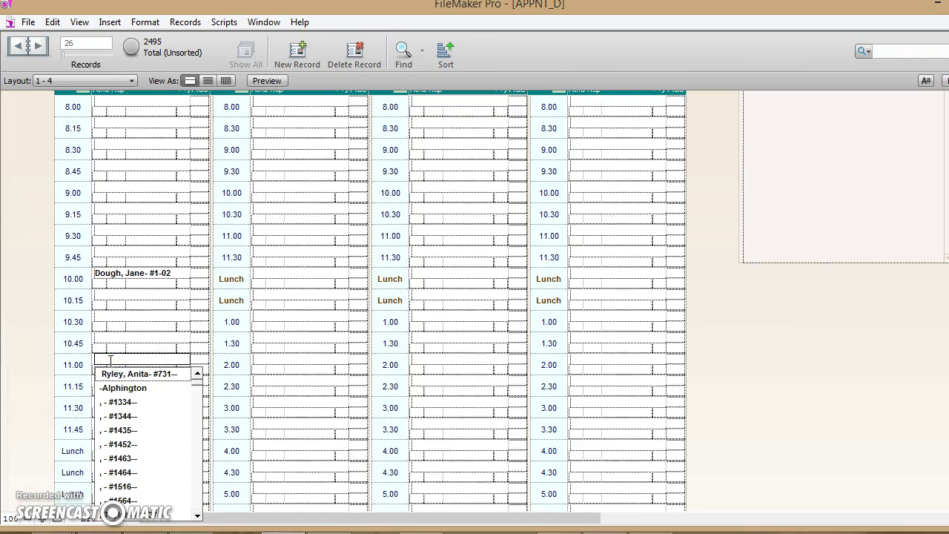
type("br")
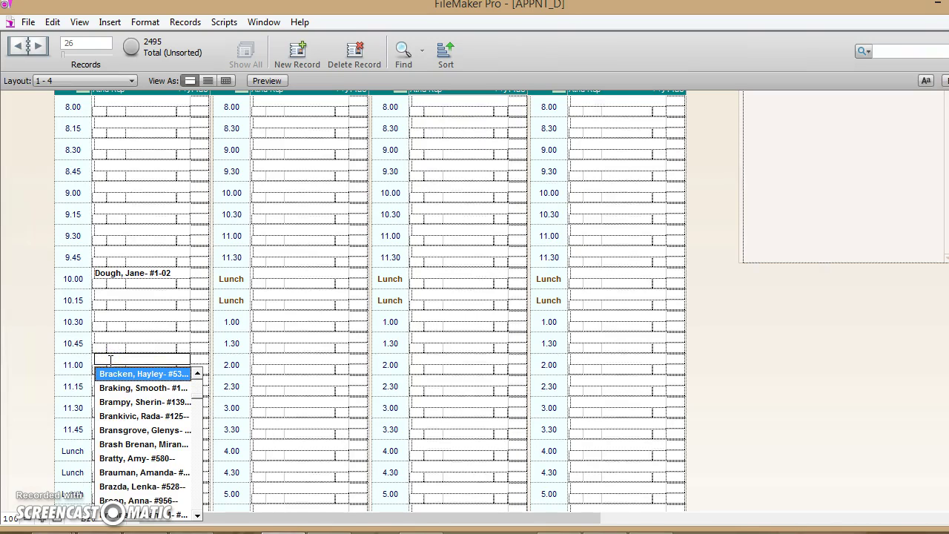
type("o")
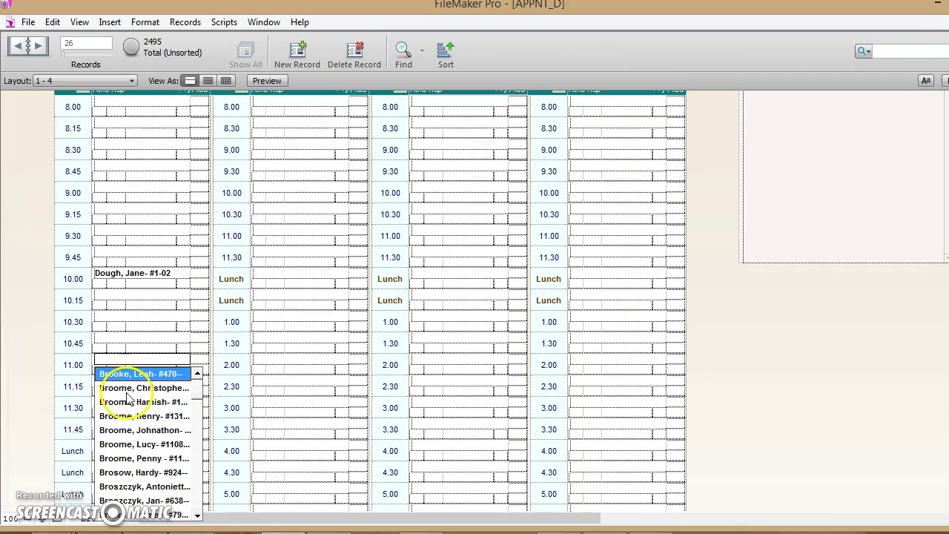
left_click(127, 449)
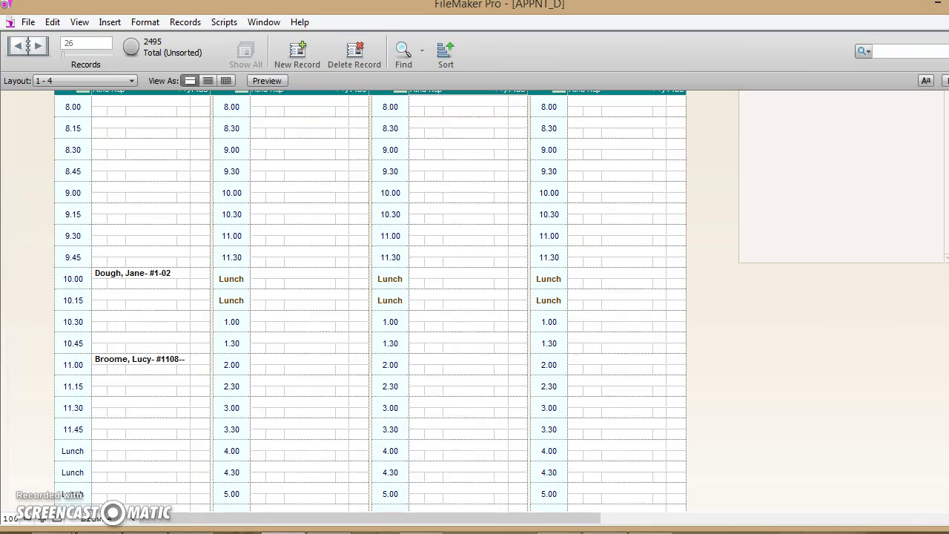
Examine the patients booked for the whole day in the appointment columns 1 - 4
scroll(474, 300, "down", 2)
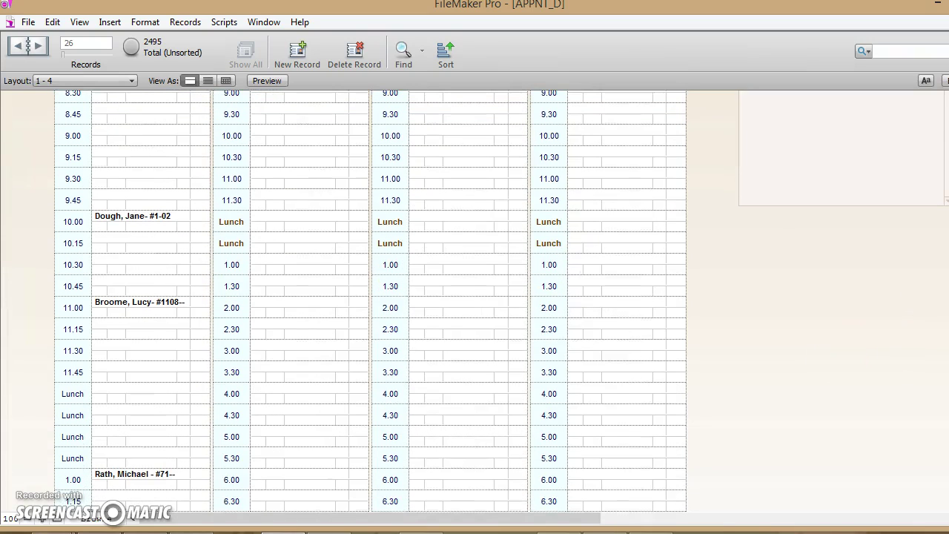
scroll(474, 300, "down", 1)
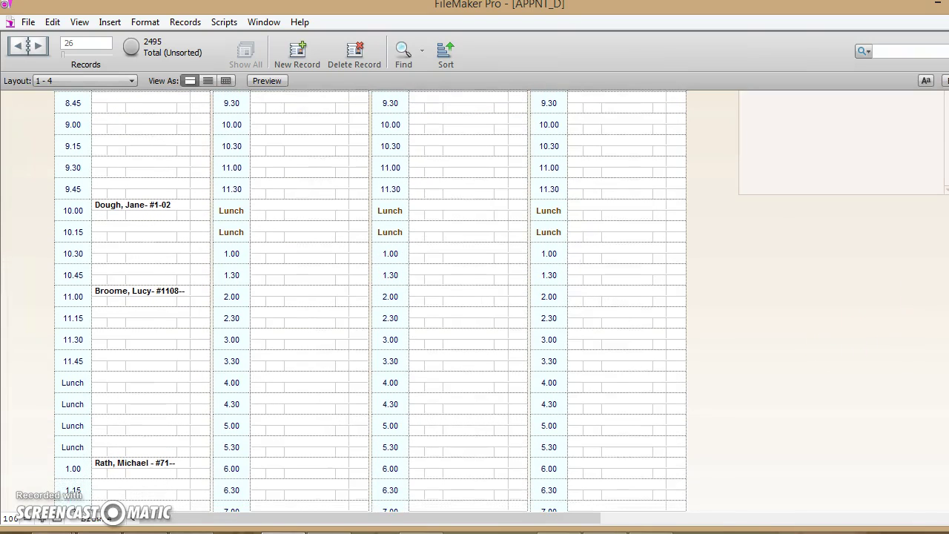
scroll(475, 300, "up", 5)
scroll(475, 301, "down", 3)
scroll(474, 301, "down", 2)
scroll(475, 300, "up", 4)
scroll(474, 300, "down", 4)
scroll(475, 301, "down", 5)
scroll(474, 300, "up", 8)
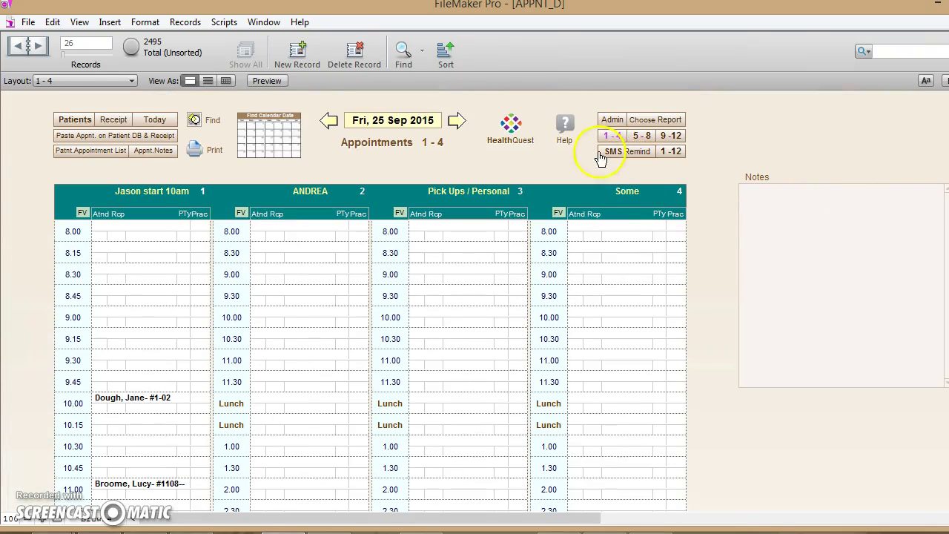
Send the bulk SMS appointment reminders for 25/09/2015
left_click(628, 158)
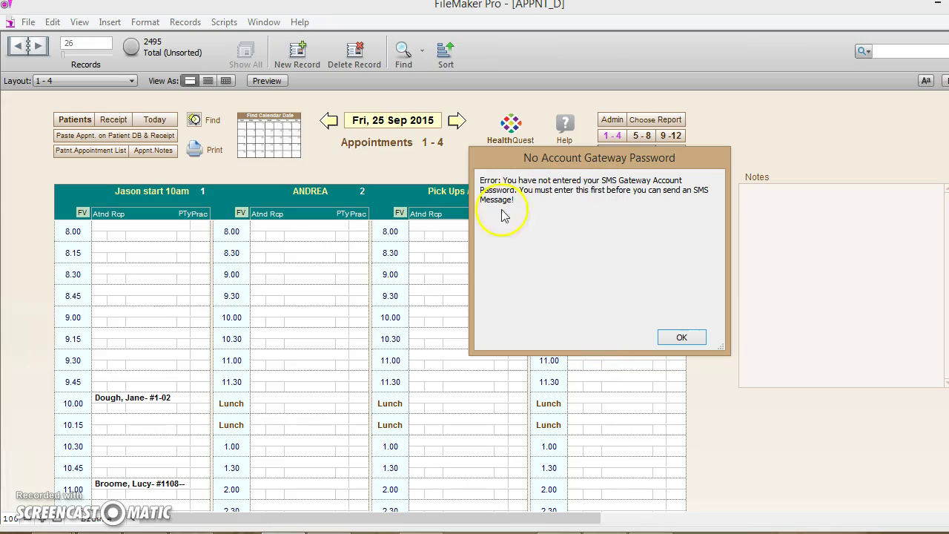
left_click(681, 338)
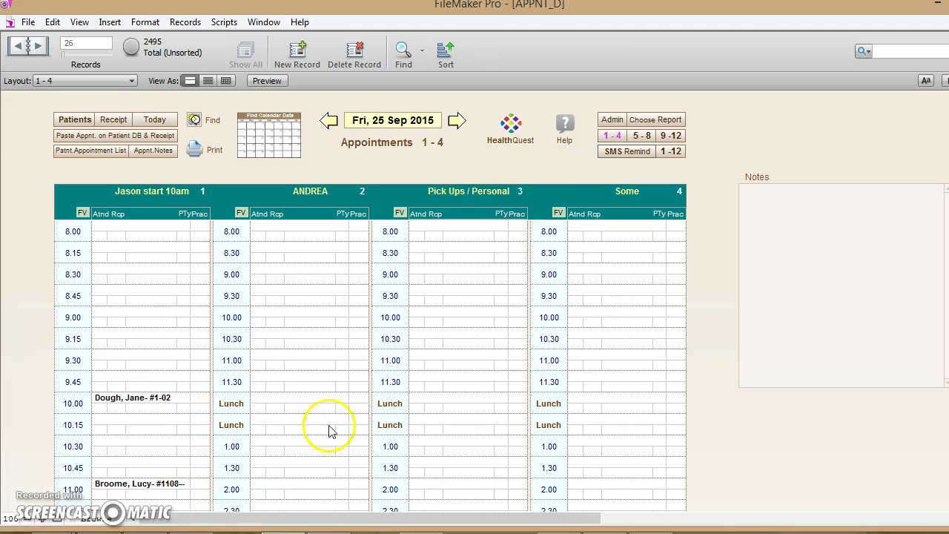
left_click(627, 152)
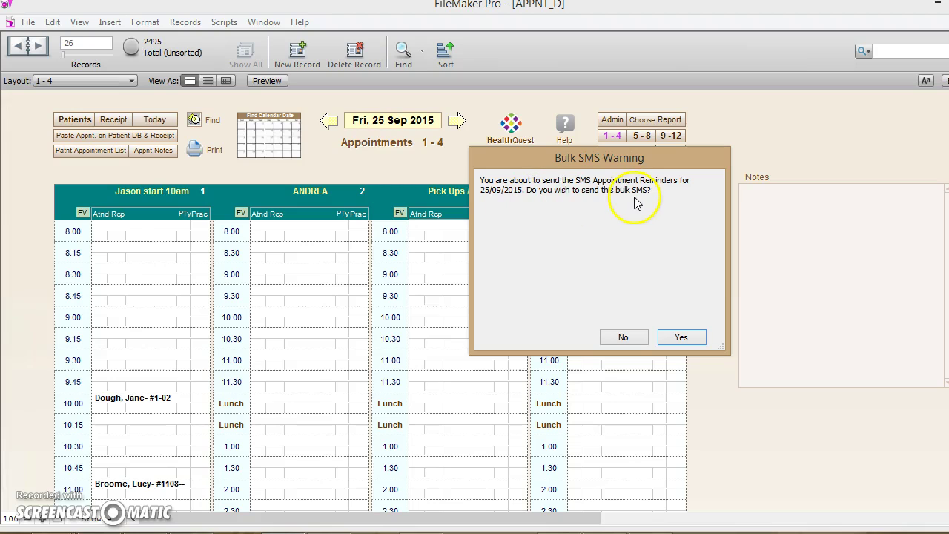
left_click(681, 338)
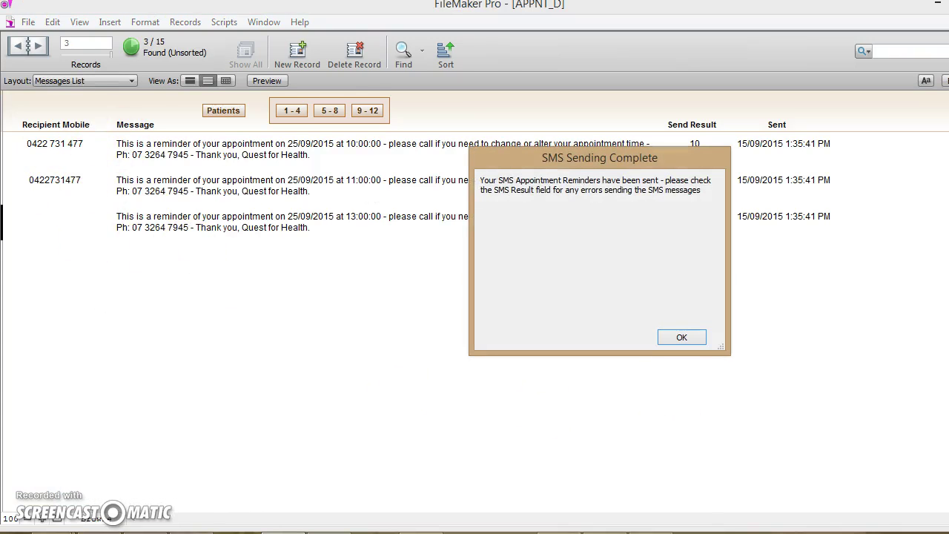
Check the send results in the messages list and review the bookings in appointments 1 - 4 again
left_click_drag(502, 152, 501, 247)
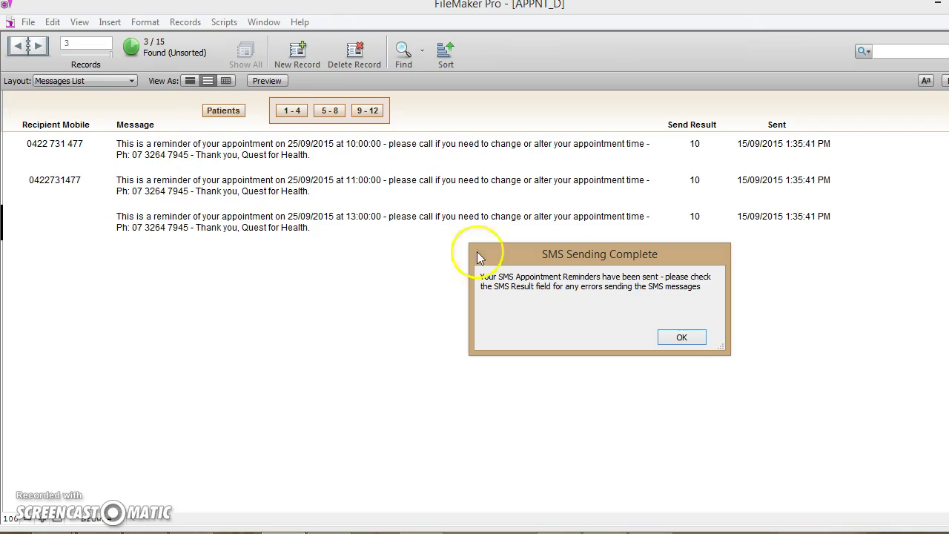
left_click(683, 339)
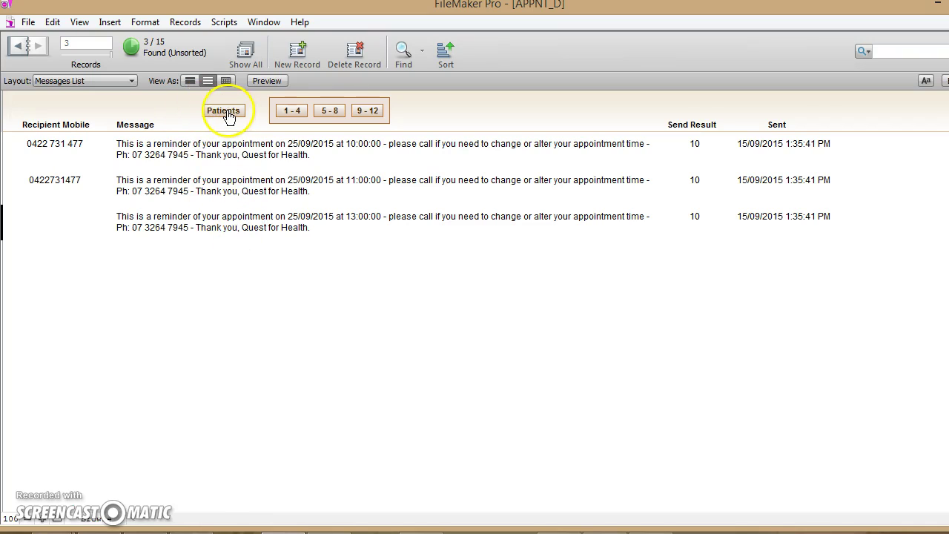
left_click(293, 117)
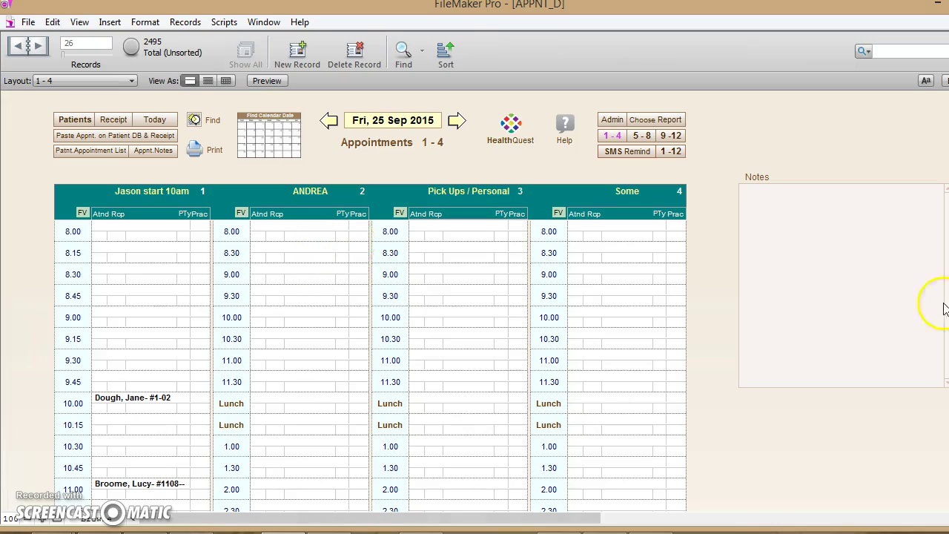
scroll(371, 301, "down", 5)
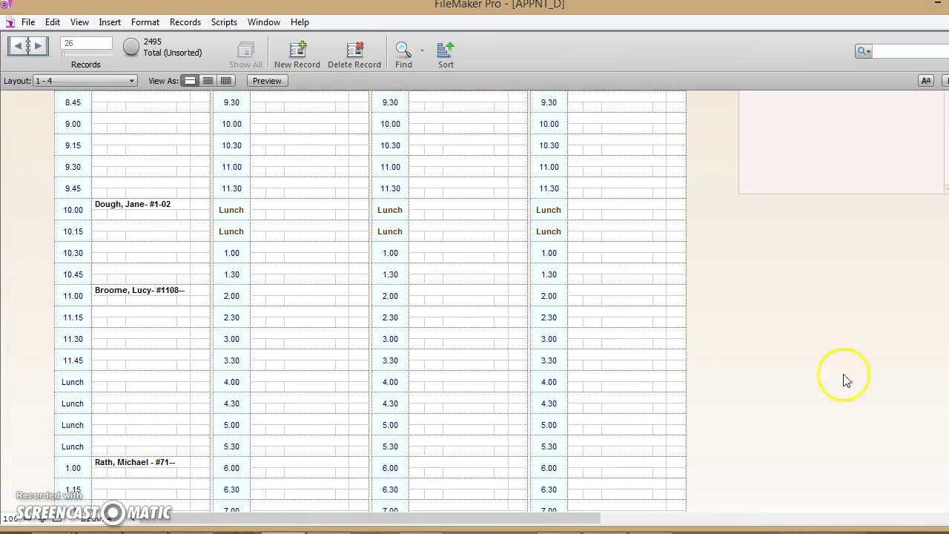
scroll(371, 301, "up", 5)
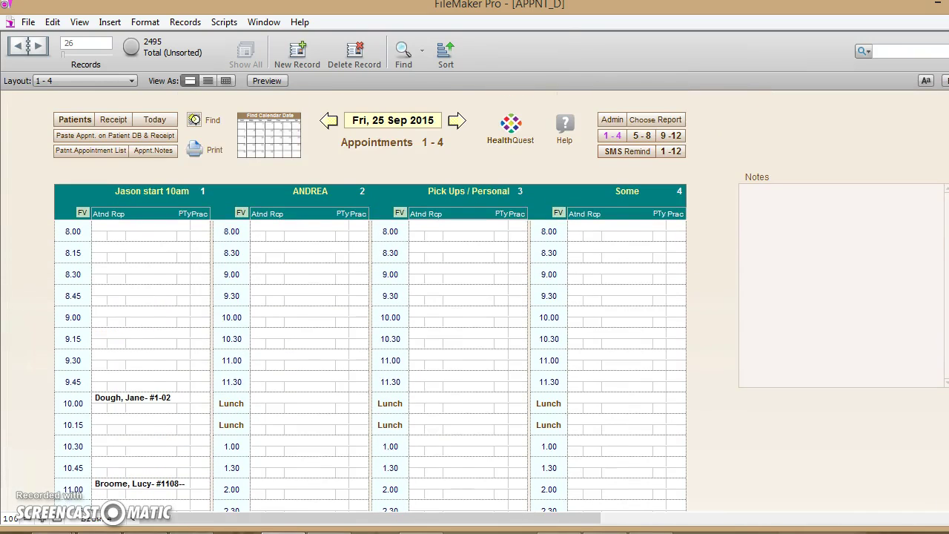
Find the patient database record of the patient booked at 1.00
left_click(77, 120)
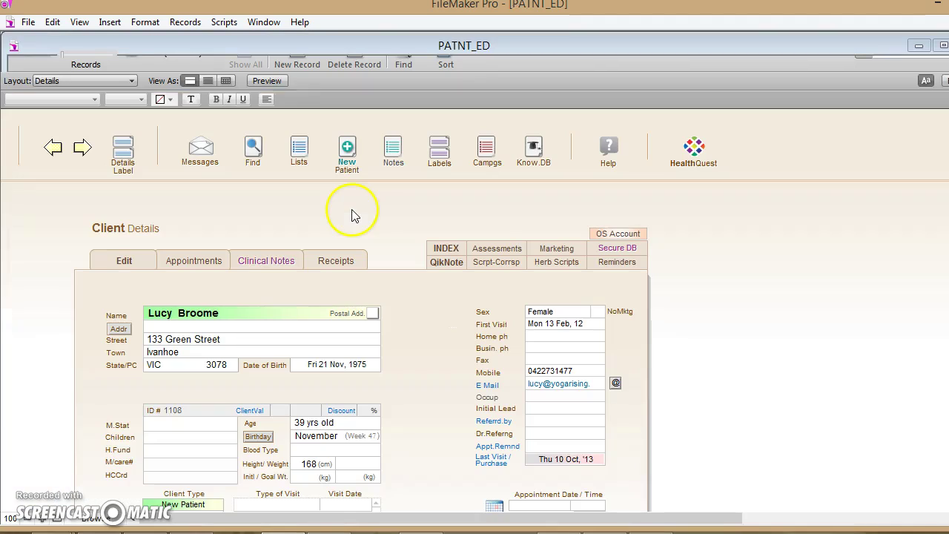
left_click(252, 151)
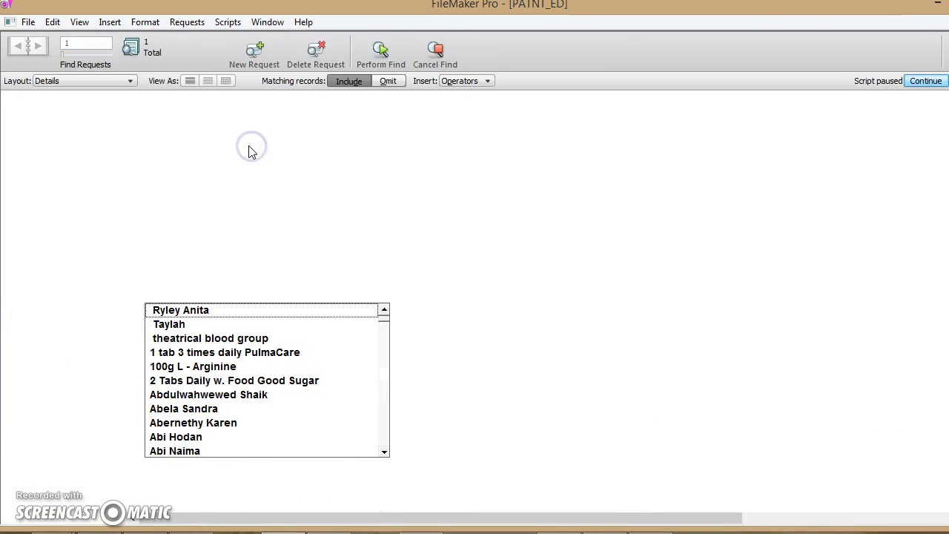
type("rat")
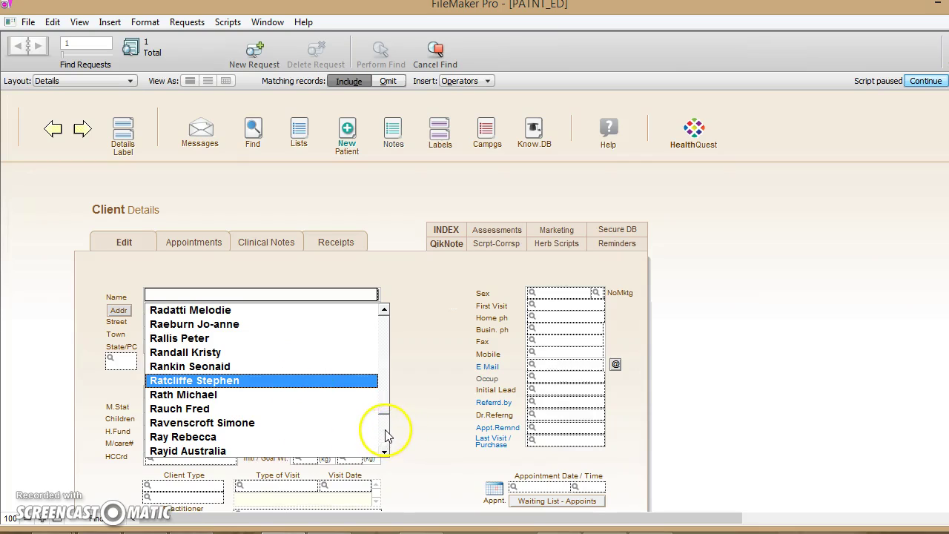
left_click(208, 395)
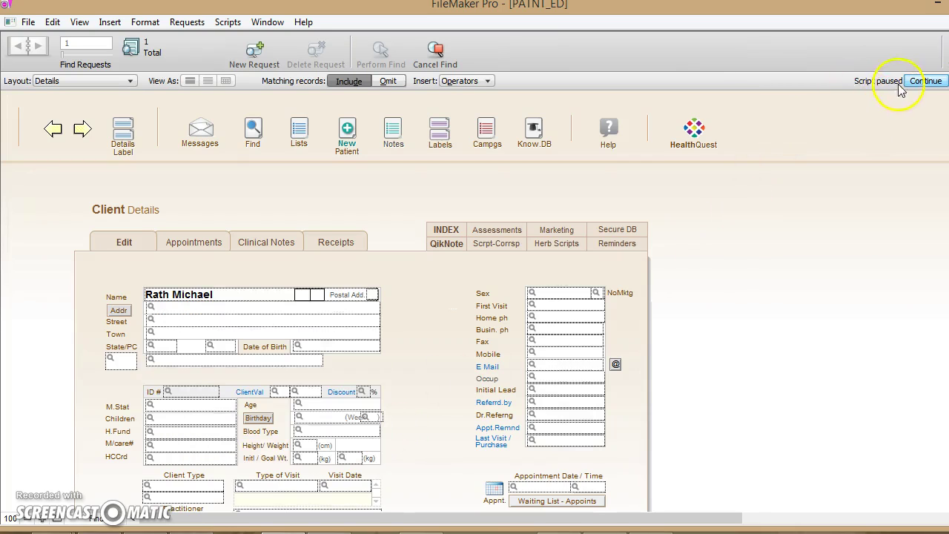
left_click(926, 81)
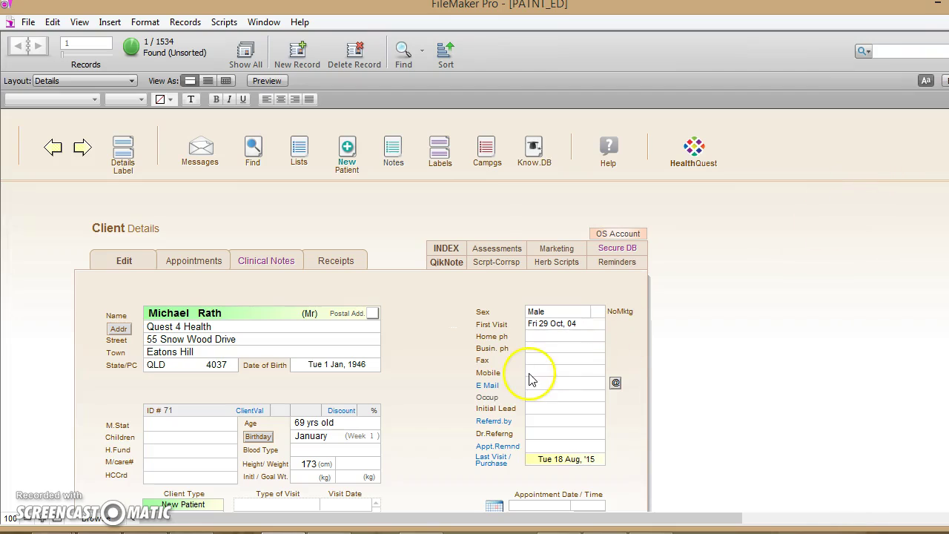
Start filling in the patient's mobile number and return to the appointments for Fri, 25 Sep 2015
left_click(531, 373)
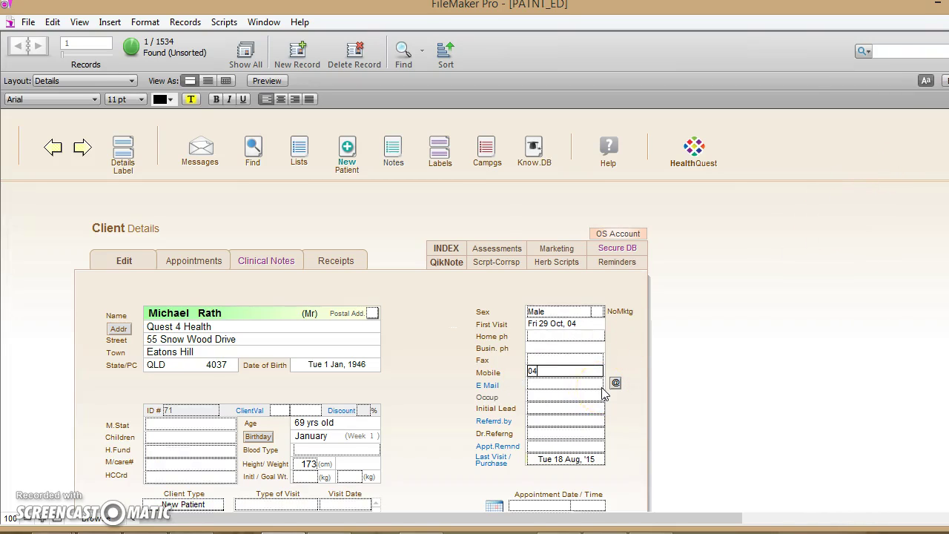
left_click(32, 497)
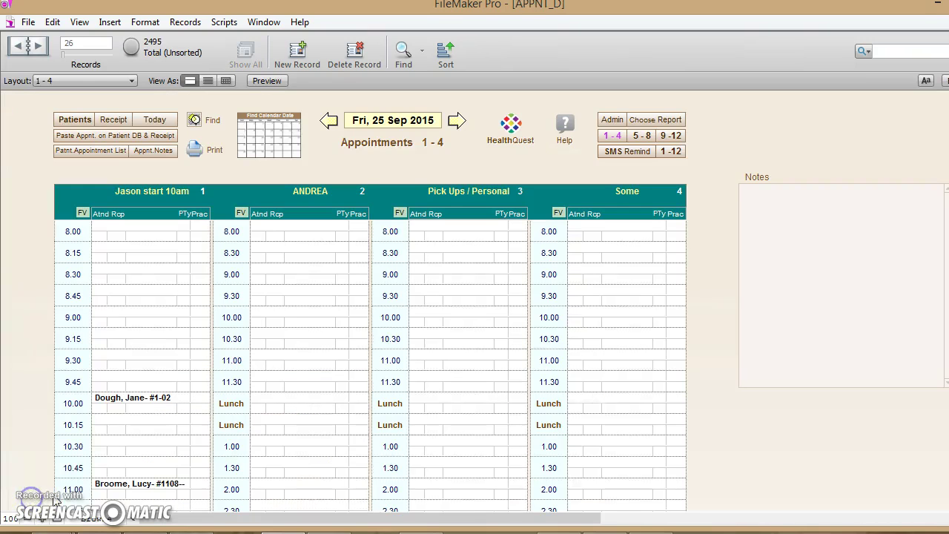